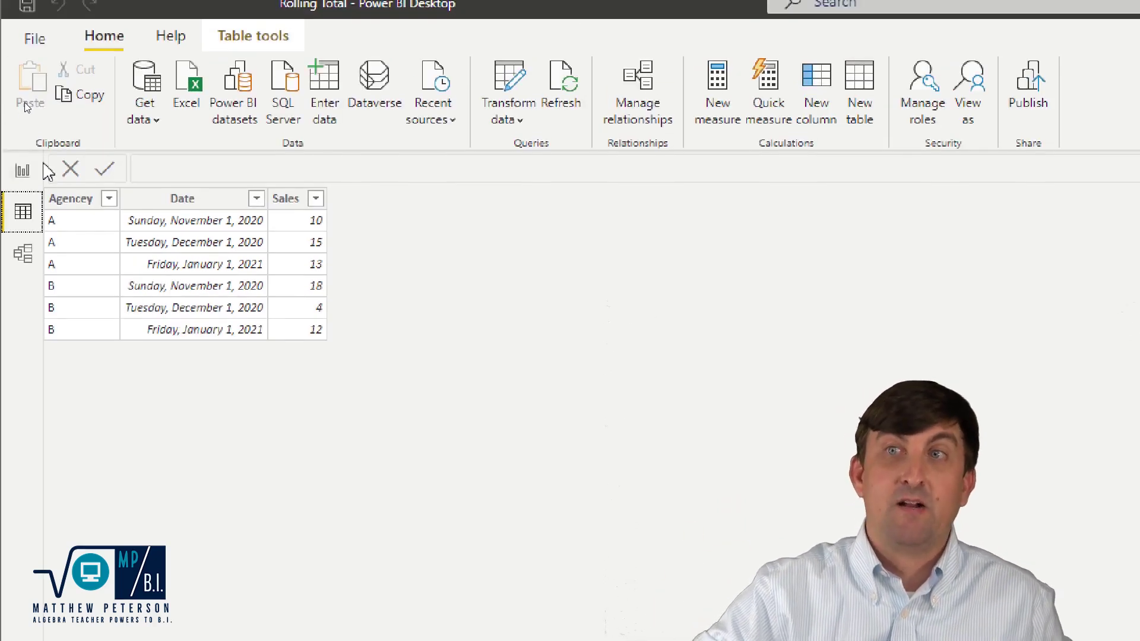
# Switch to the report page with the Date, Agencey, Total Sales and Rolling Total table
pyautogui.click(25, 170)
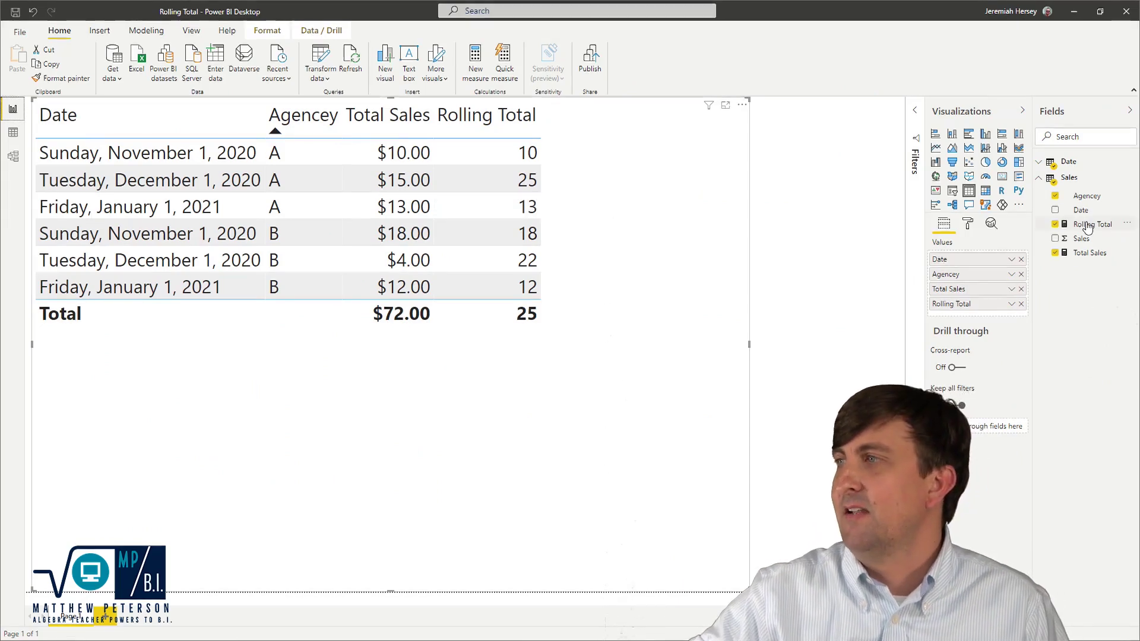
# Display the Rolling Total measure's IF(ISBLANK) TOTALYTD formula in the formula bar
pyautogui.click(1086, 224)
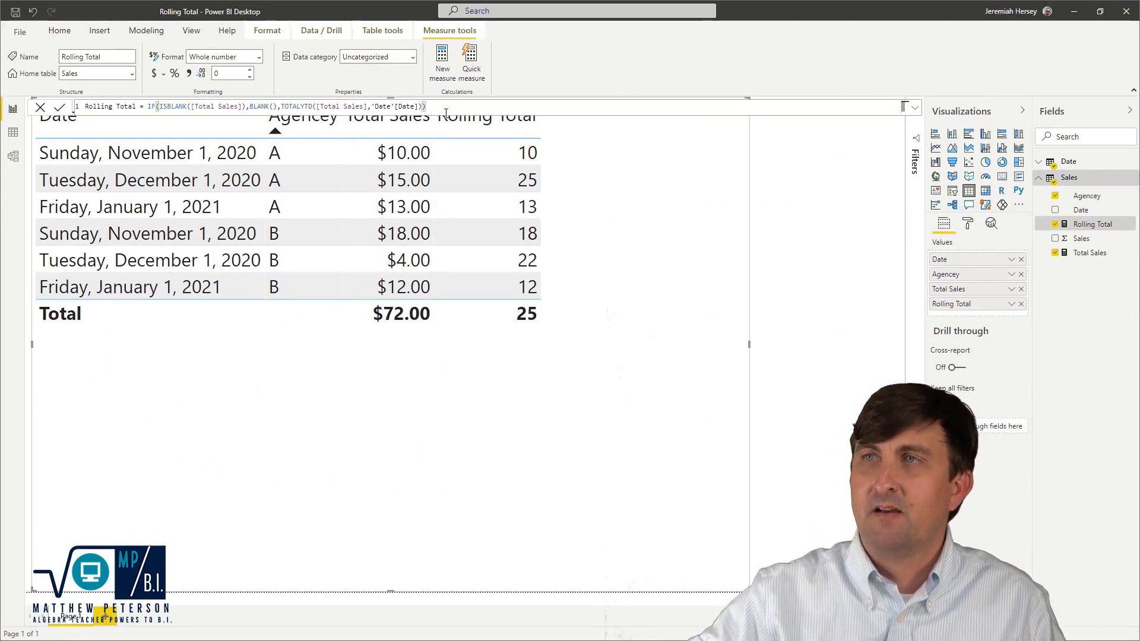
pyautogui.scroll(2, 448, 112)
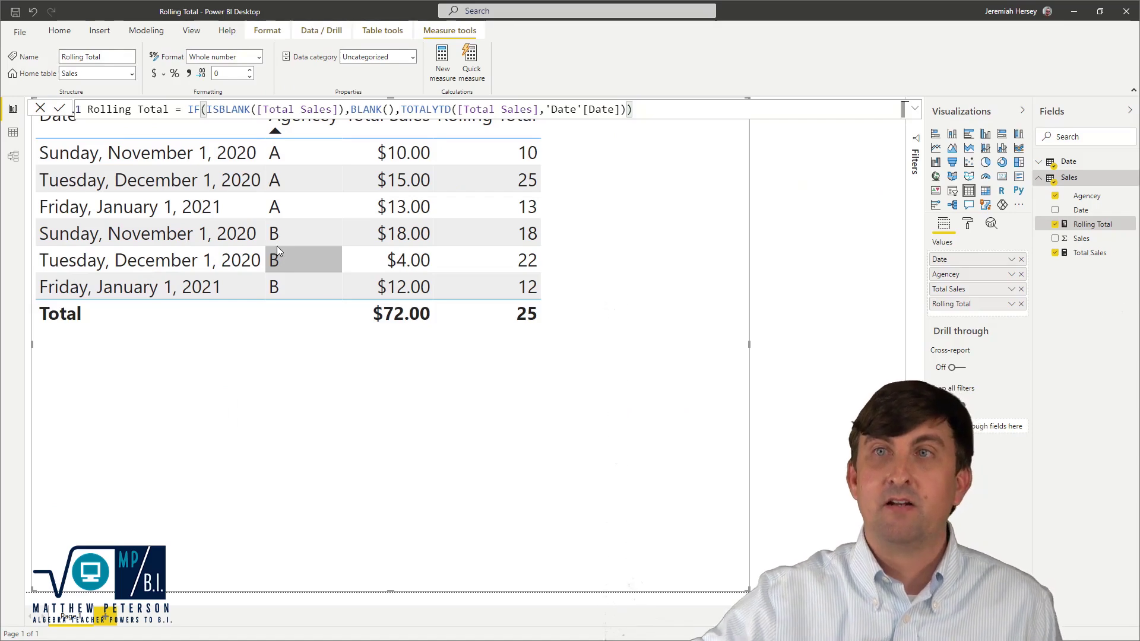
# In Data view, add a new calculated column to Sales named Rolling Total
pyautogui.click(14, 132)
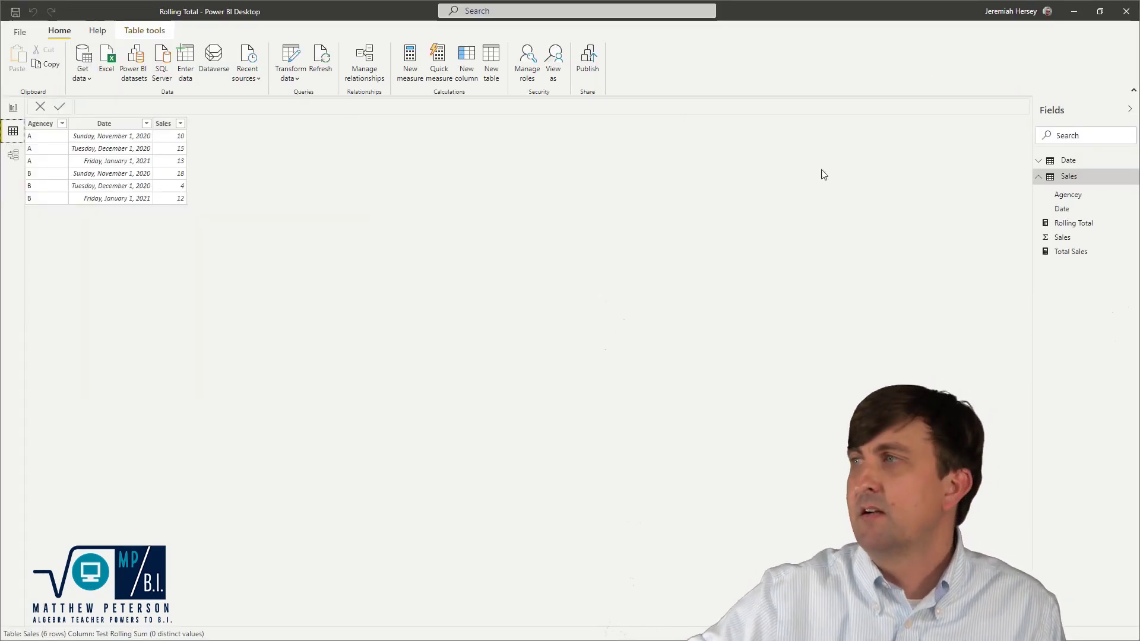
pyautogui.rightClick(1072, 184)
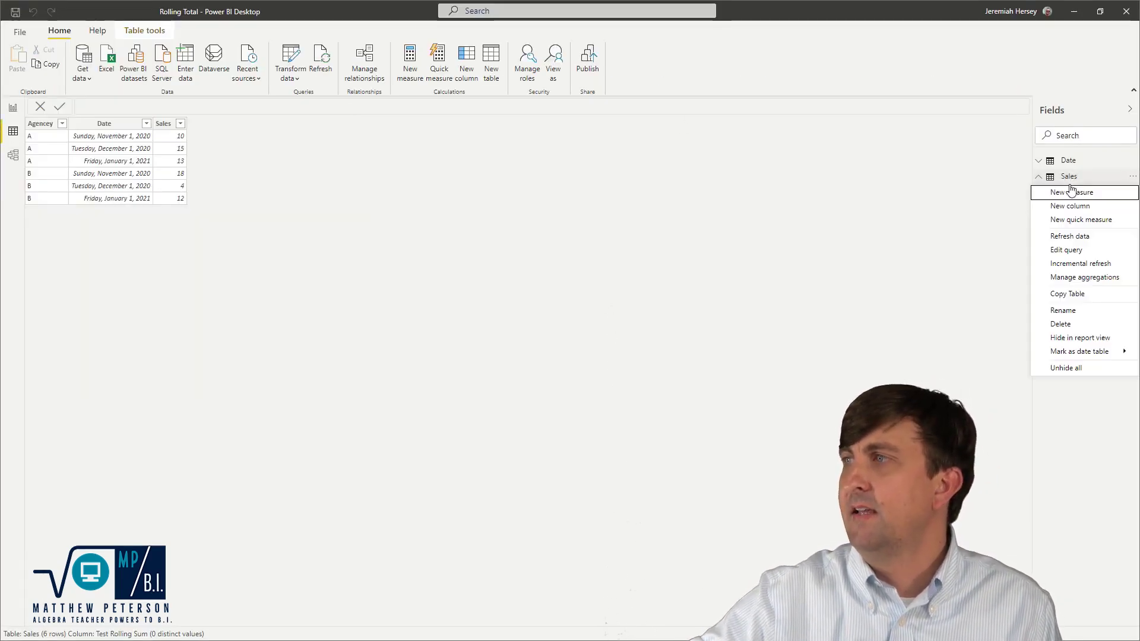
pyautogui.click(1064, 209)
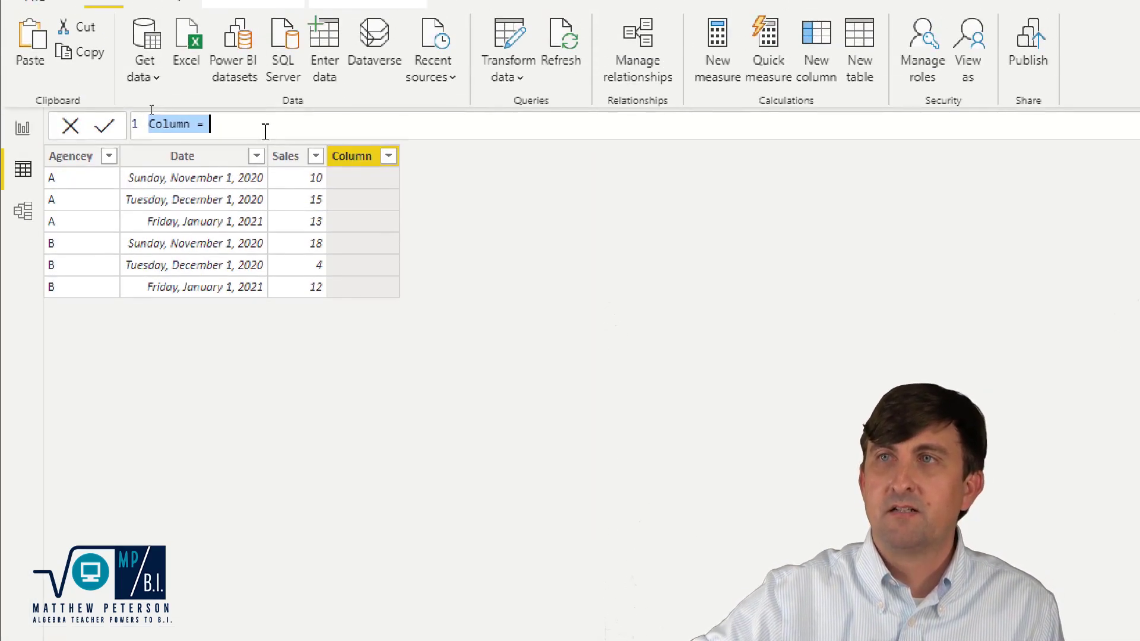
pyautogui.scroll(4, 265, 128)
pyautogui.click(198, 135)
pyautogui.doubleClick(199, 135)
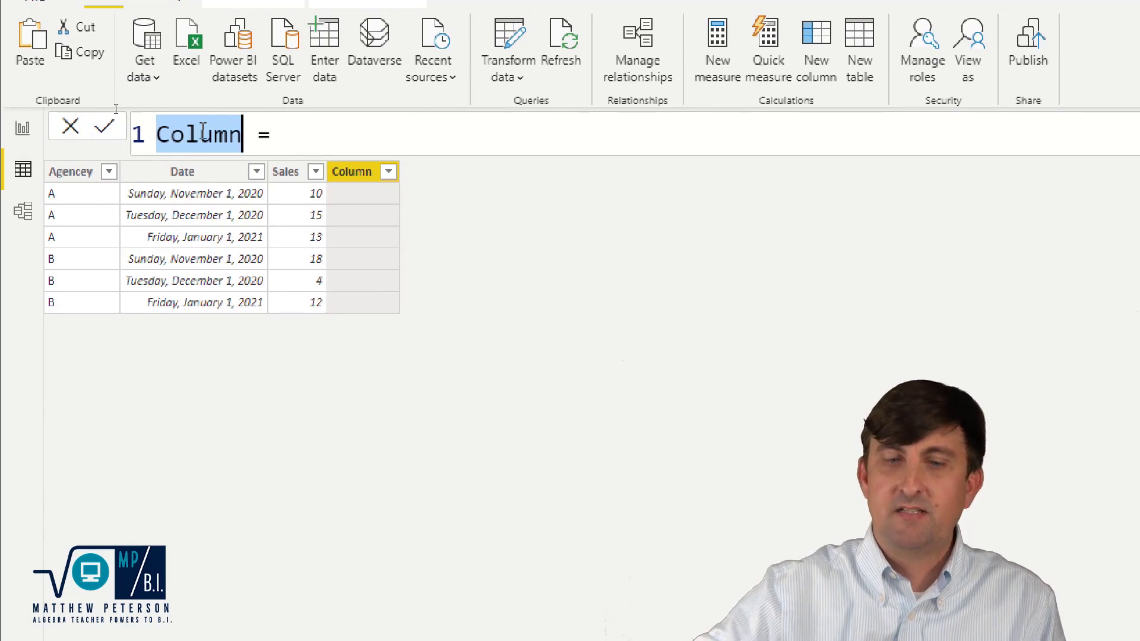
pyautogui.write('Rolling Total')
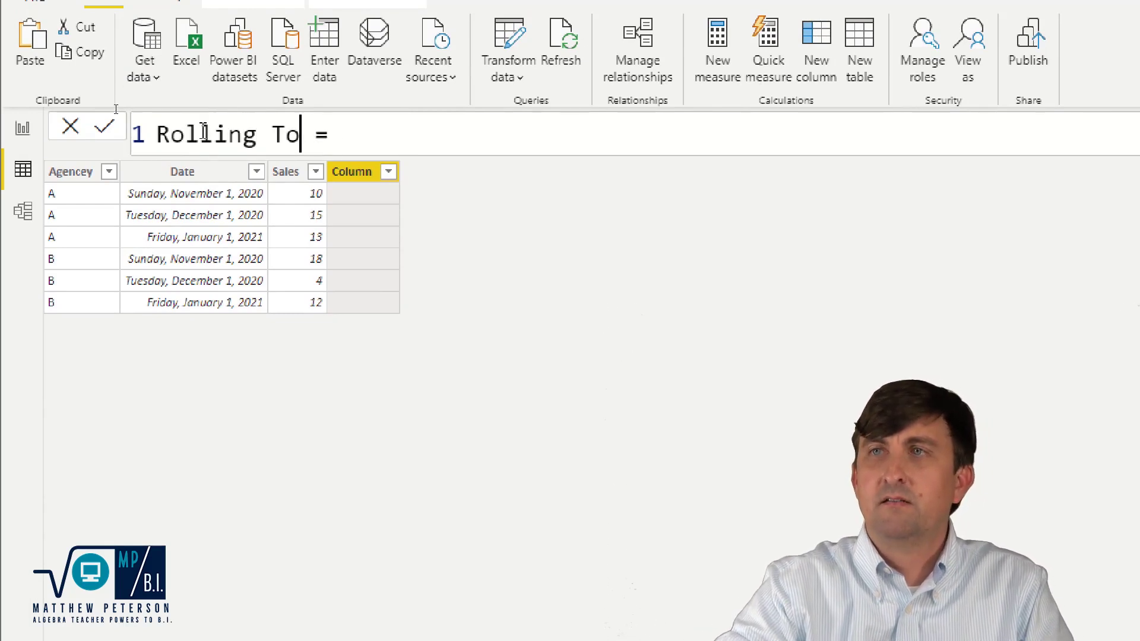
# Enter SUM(Sales[Sales]) as the column formula and commit it
pyautogui.press('End')
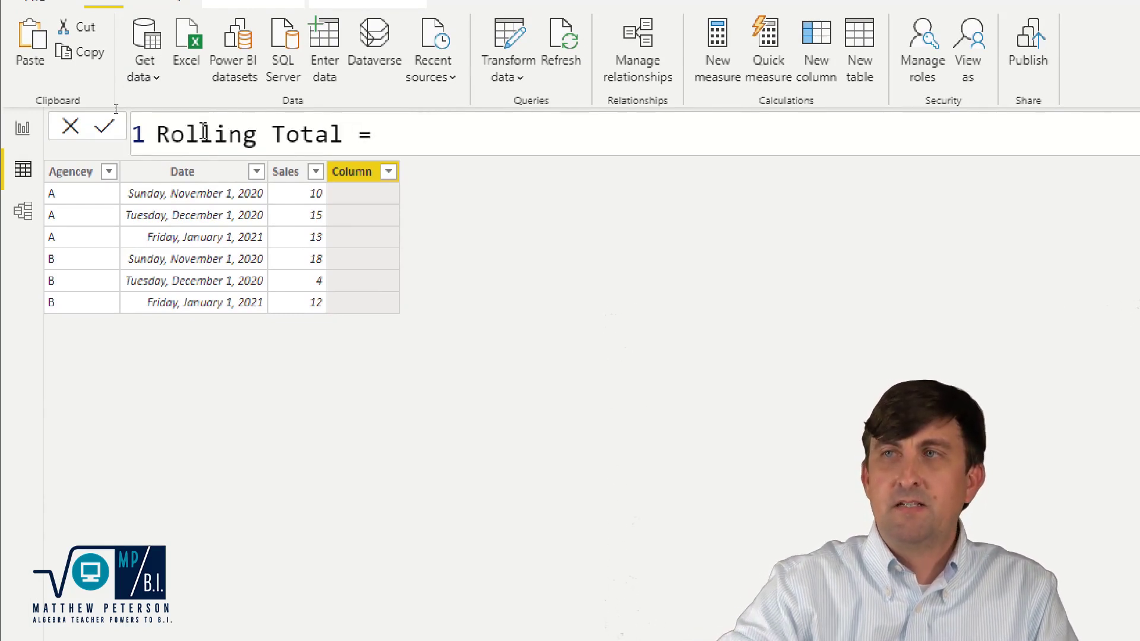
pyautogui.write('sum')
pyautogui.press('Tab')
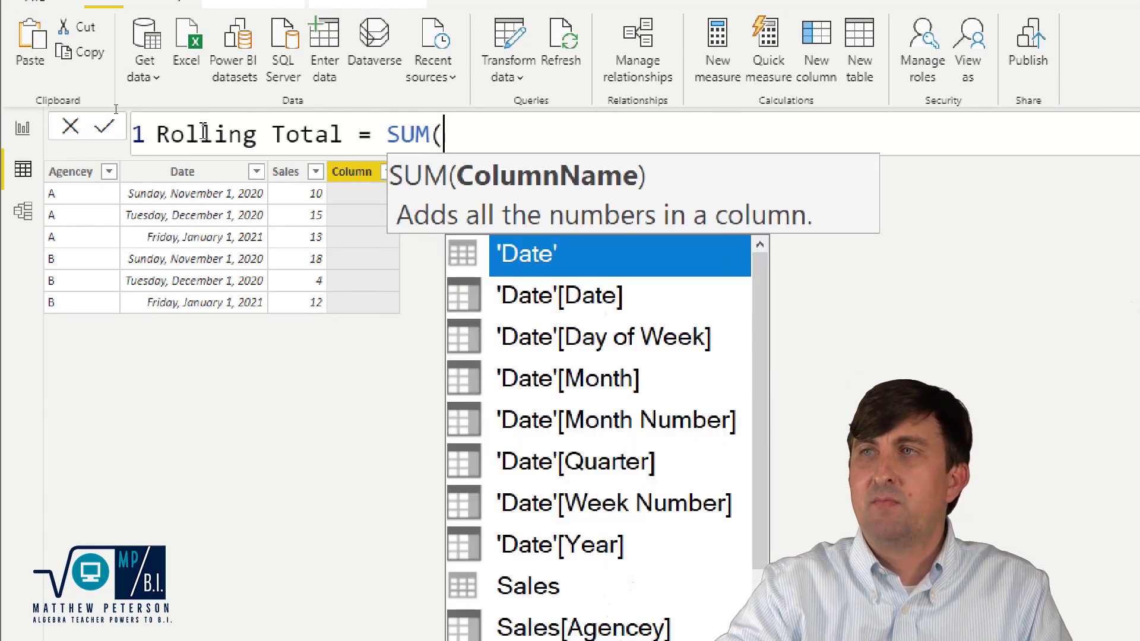
pyautogui.write('sal')
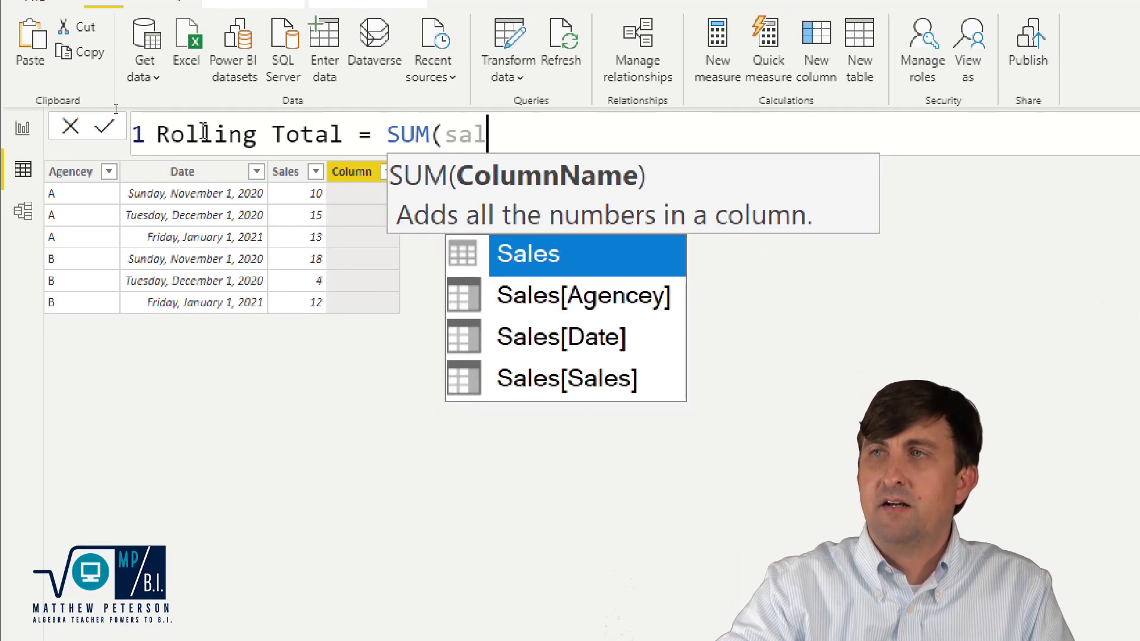
pyautogui.press('Down')
pyautogui.press('Down')
pyautogui.press('Down')
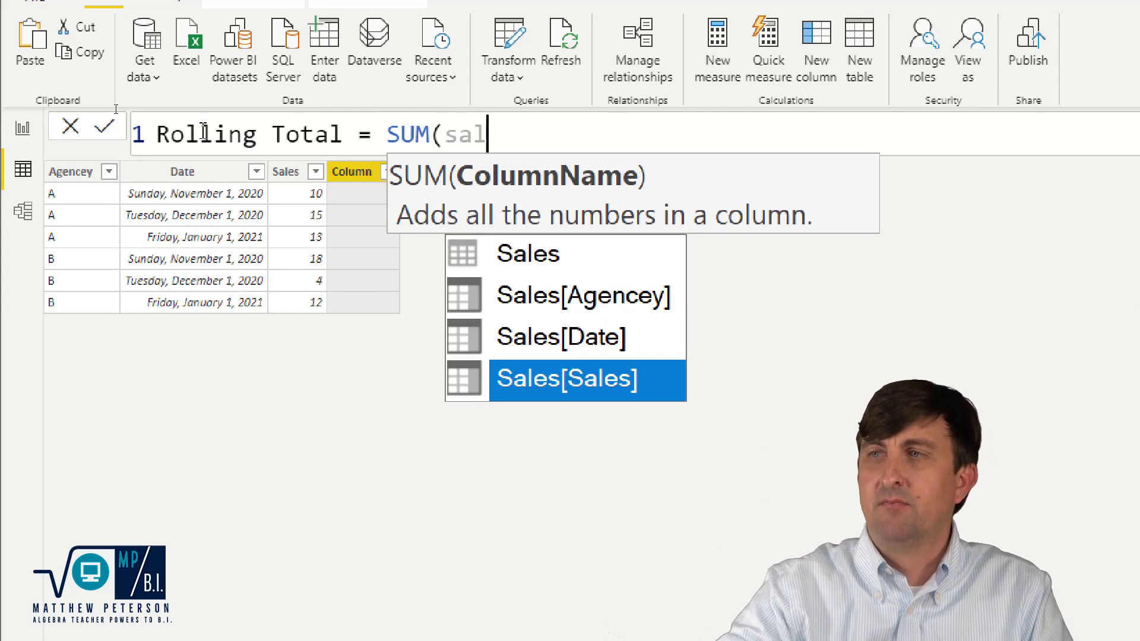
pyautogui.press('Tab')
pyautogui.write(')')
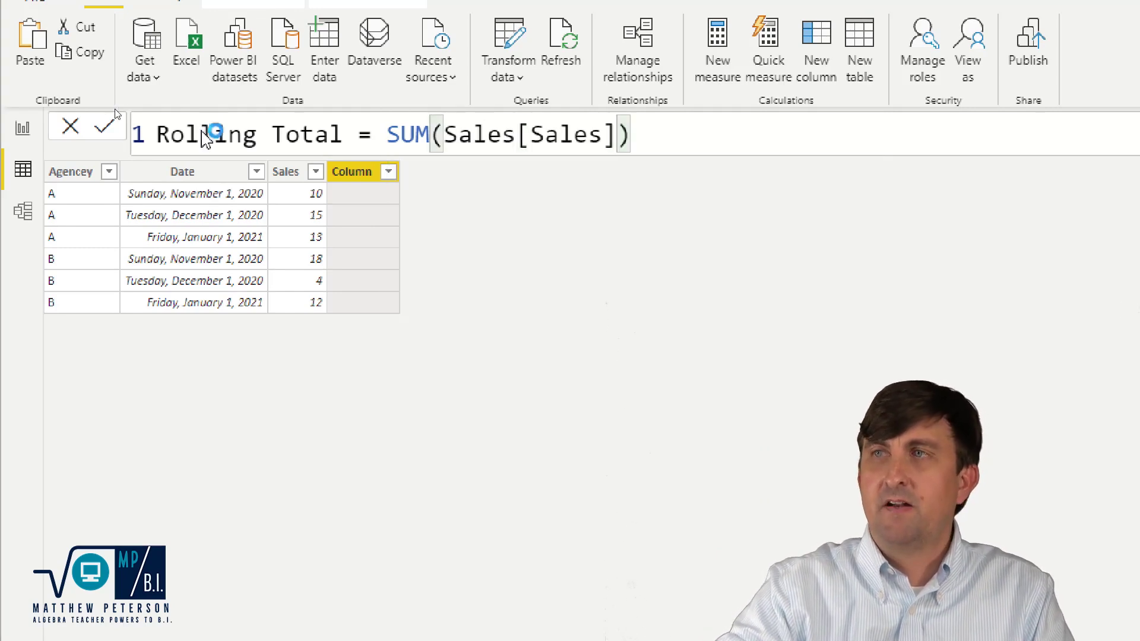
pyautogui.press('Return')
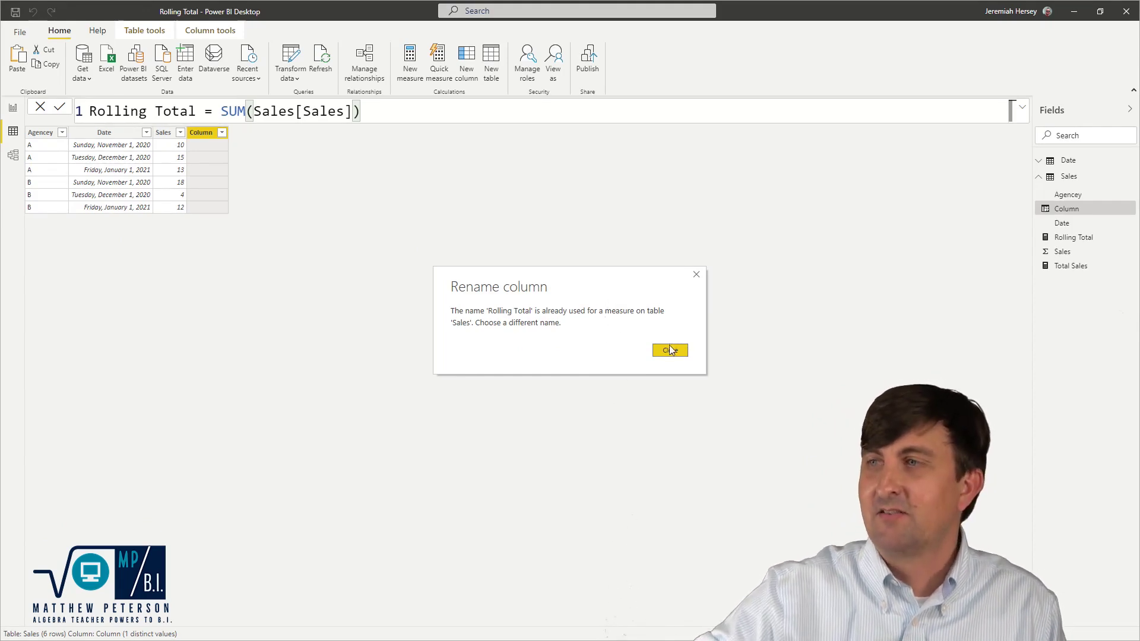
# Dismiss the duplicate-name warning and rename the column to Rolling Total Colum
pyautogui.click(671, 350)
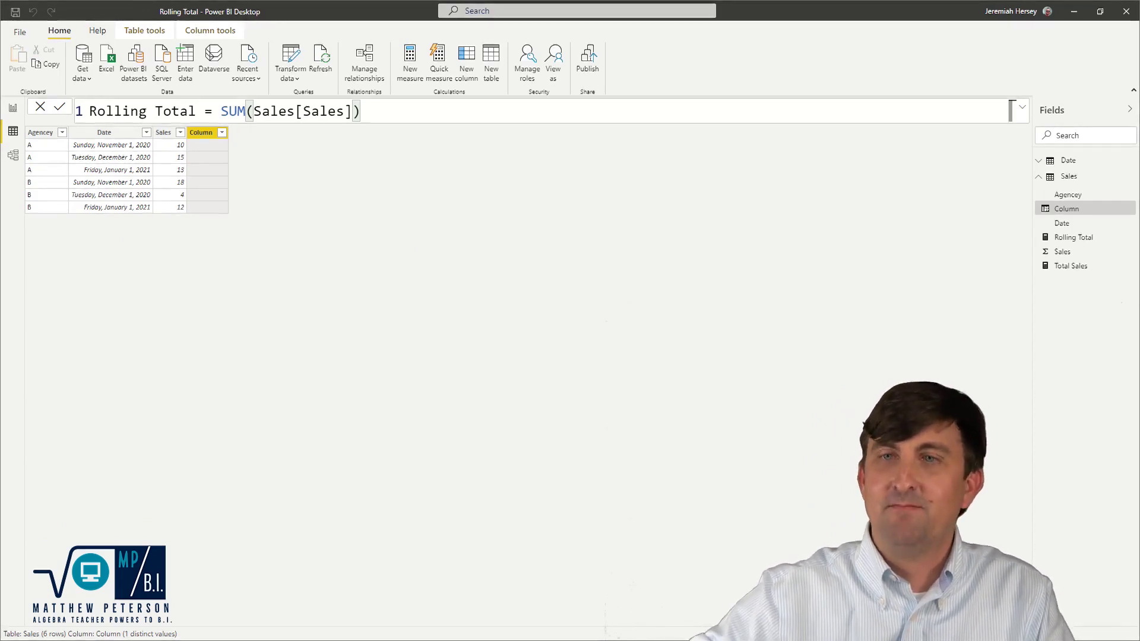
pyautogui.click(198, 111)
pyautogui.write('Colum')
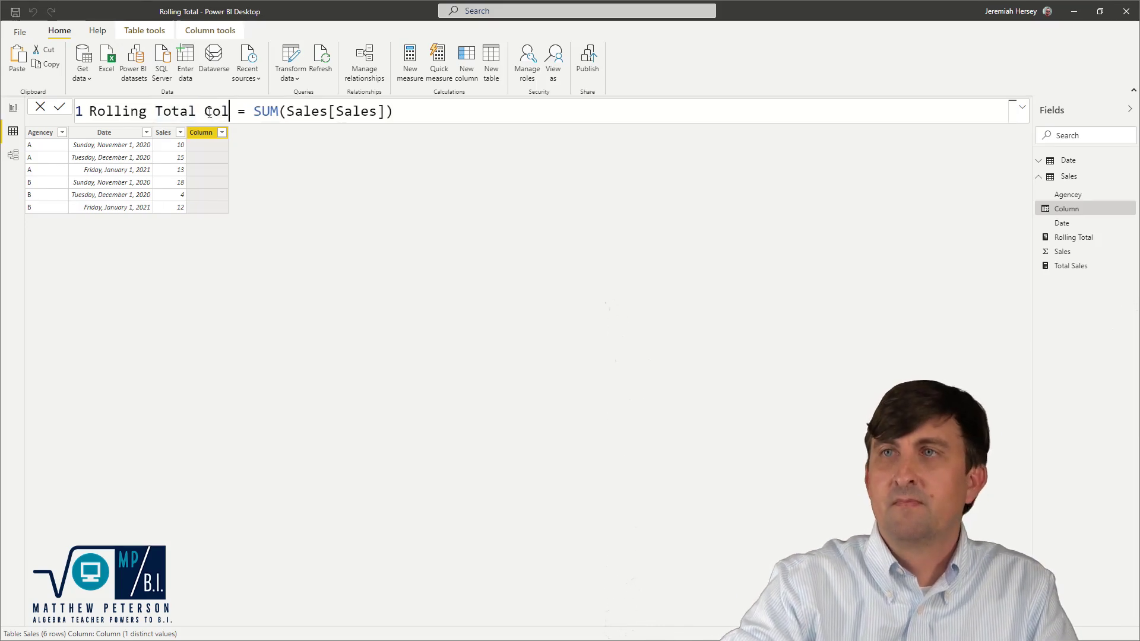
pyautogui.press('Return')
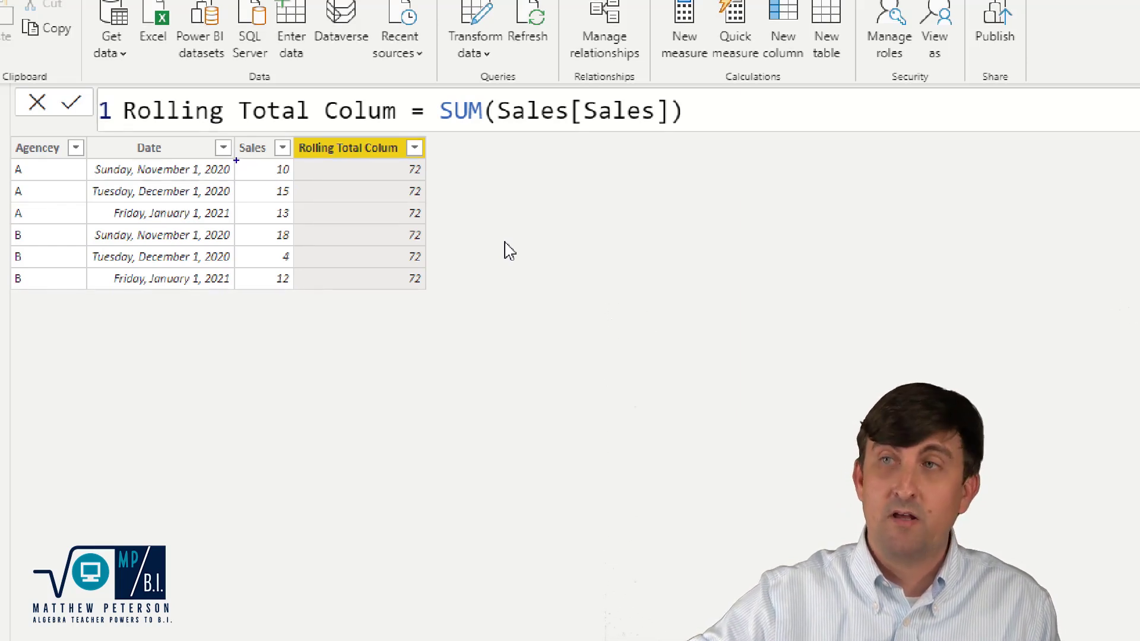
pyautogui.moveTo(236, 161)
pyautogui.mouseDown()
pyautogui.moveTo(264, 253)
pyautogui.moveTo(292, 289)
pyautogui.mouseUp()
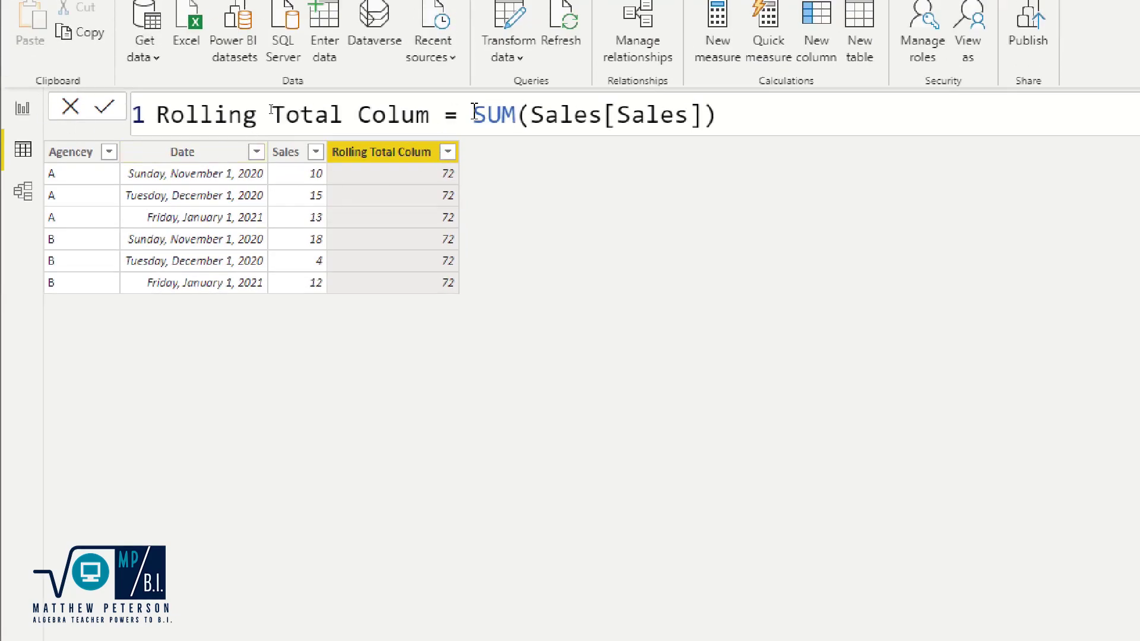
# Replace the SUM expression with var CurrentDate = Sales[Date]
pyautogui.moveTo(473, 112); pyautogui.dragTo(720, 111)
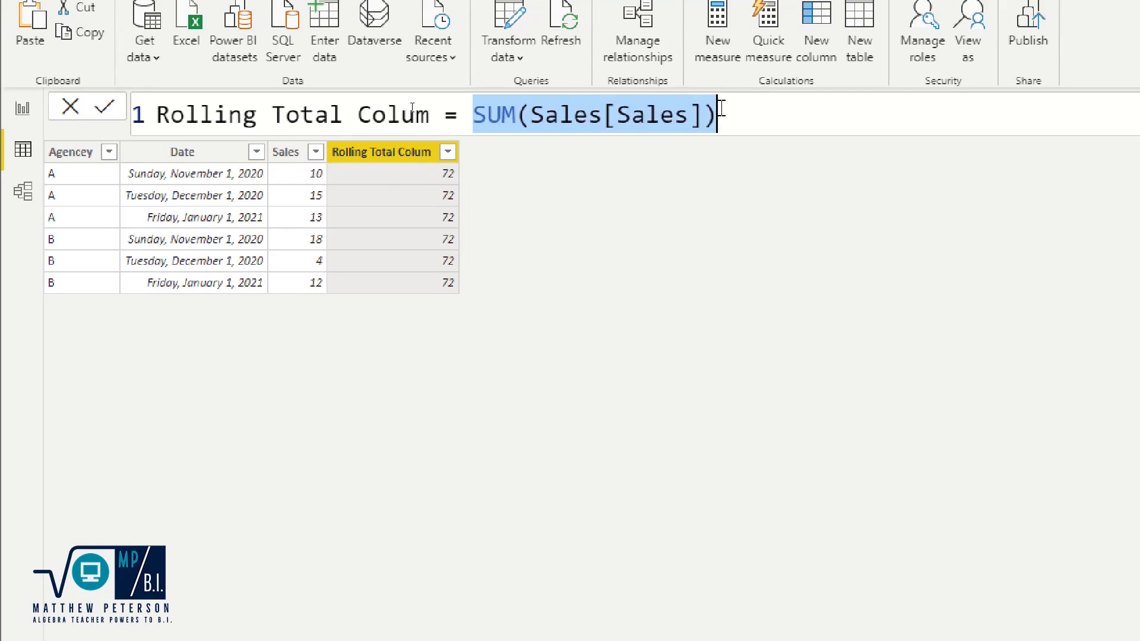
pyautogui.write('var ')
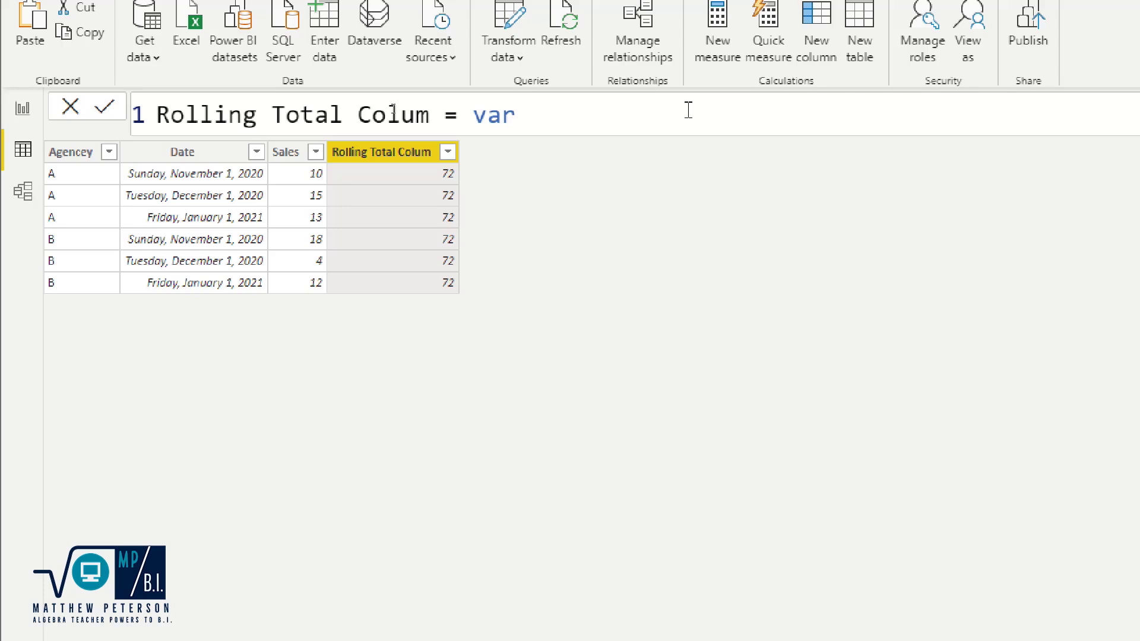
pyautogui.write('CurrentDate')
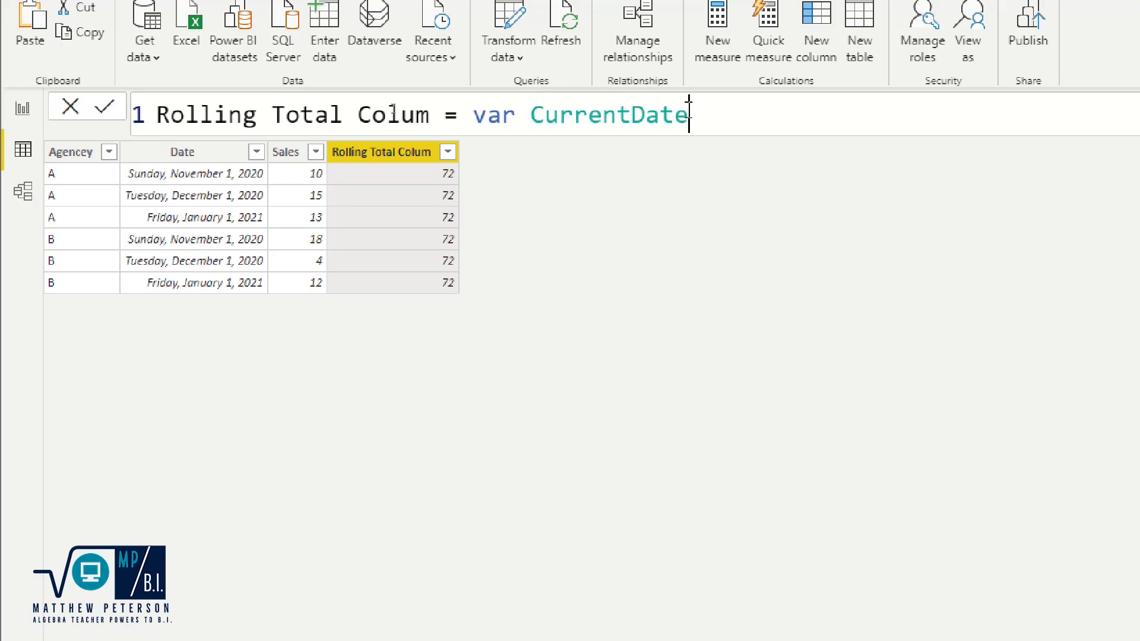
pyautogui.write('= sal')
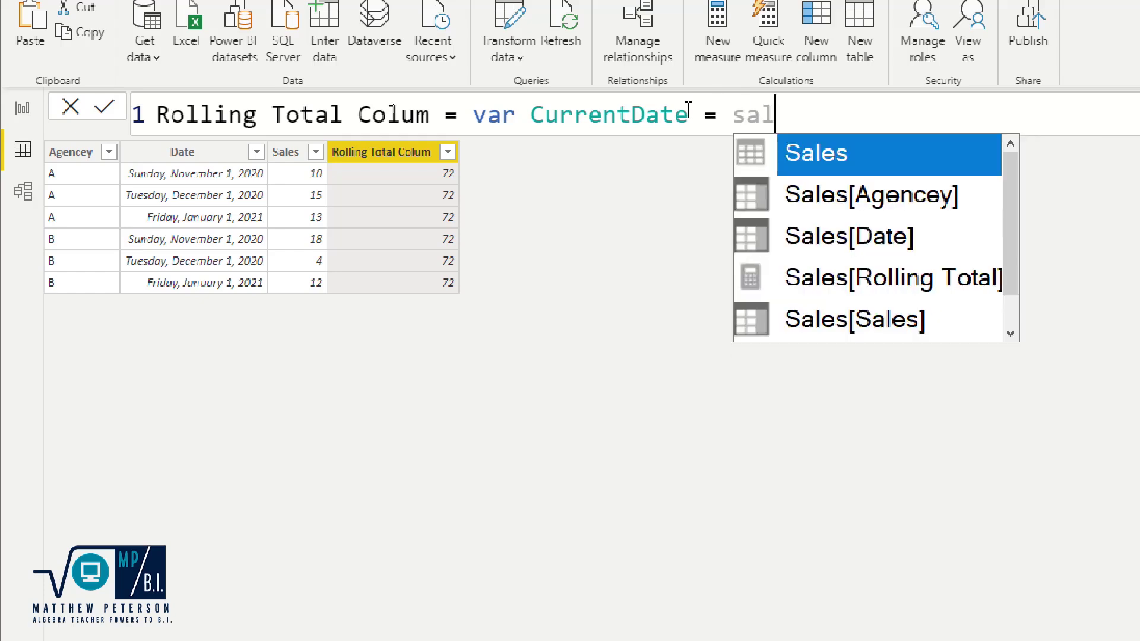
pyautogui.press('Down')
pyautogui.press('Down')
pyautogui.press('Tab')
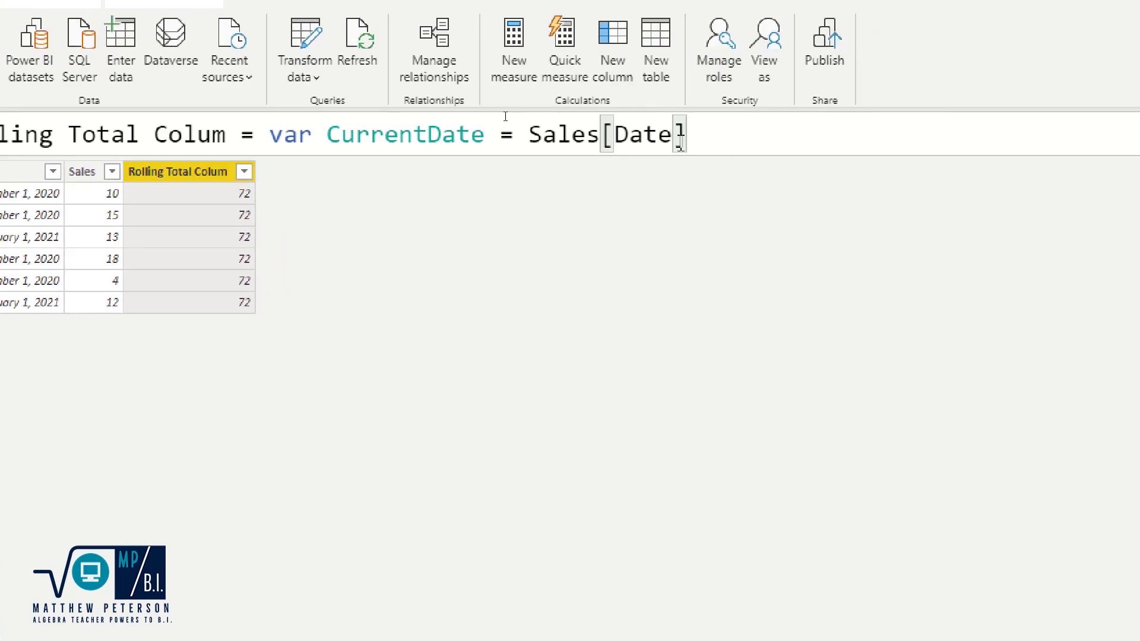
# On a new indented line, declare var CurrentAgency = Sales[Agencey]
pyautogui.hotkey('shift', 'Return')
pyautogui.press('Tab')
pyautogui.press('Tab')
pyautogui.press('Tab')
pyautogui.press('Tab')
pyautogui.press('Tab')
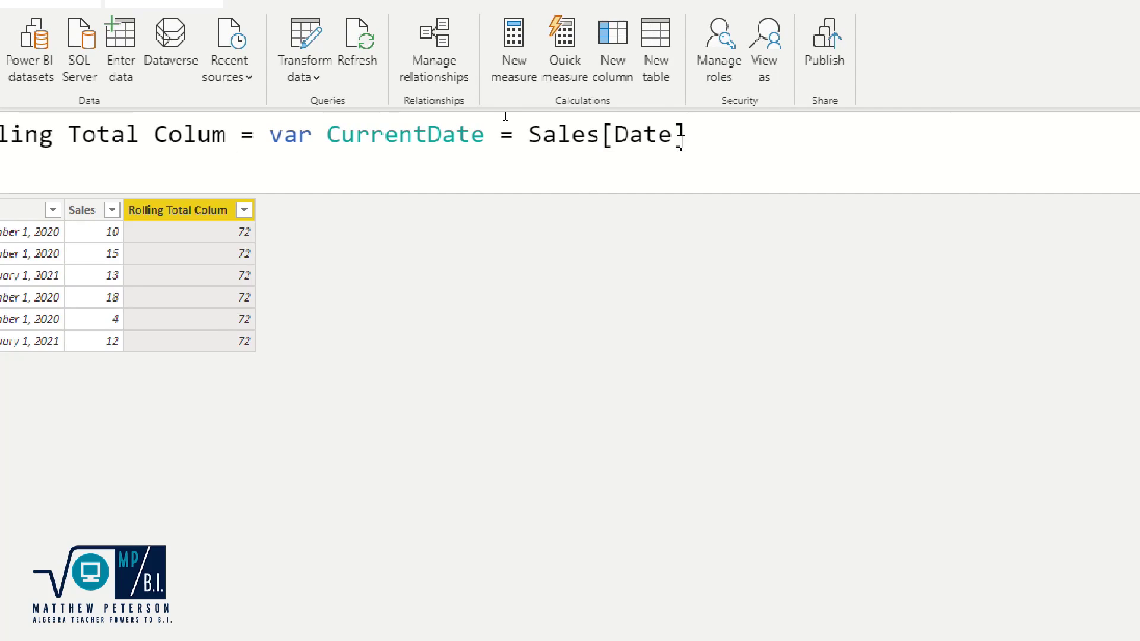
pyautogui.write('var')
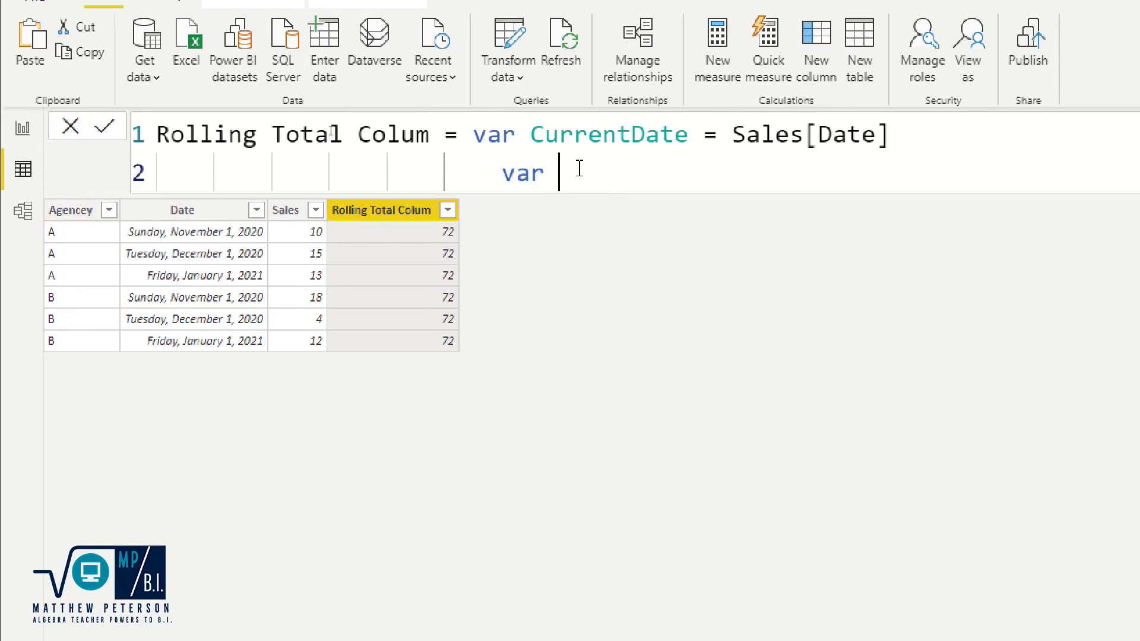
pyautogui.write('CurrentAgent')
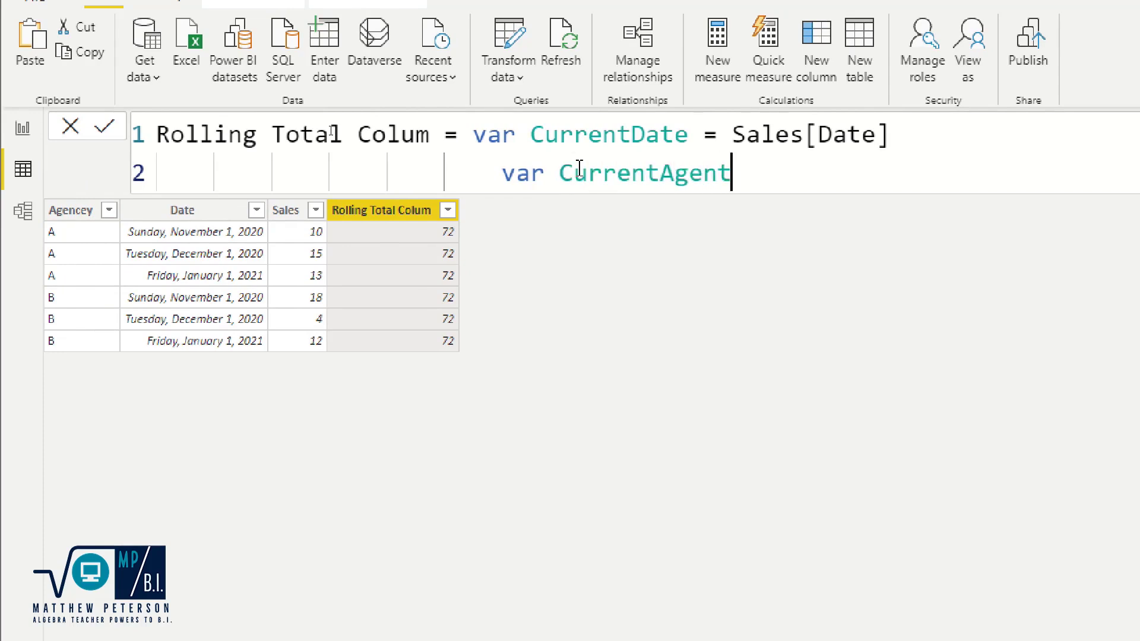
pyautogui.press('BackSpace')
pyautogui.write('cy = sa')
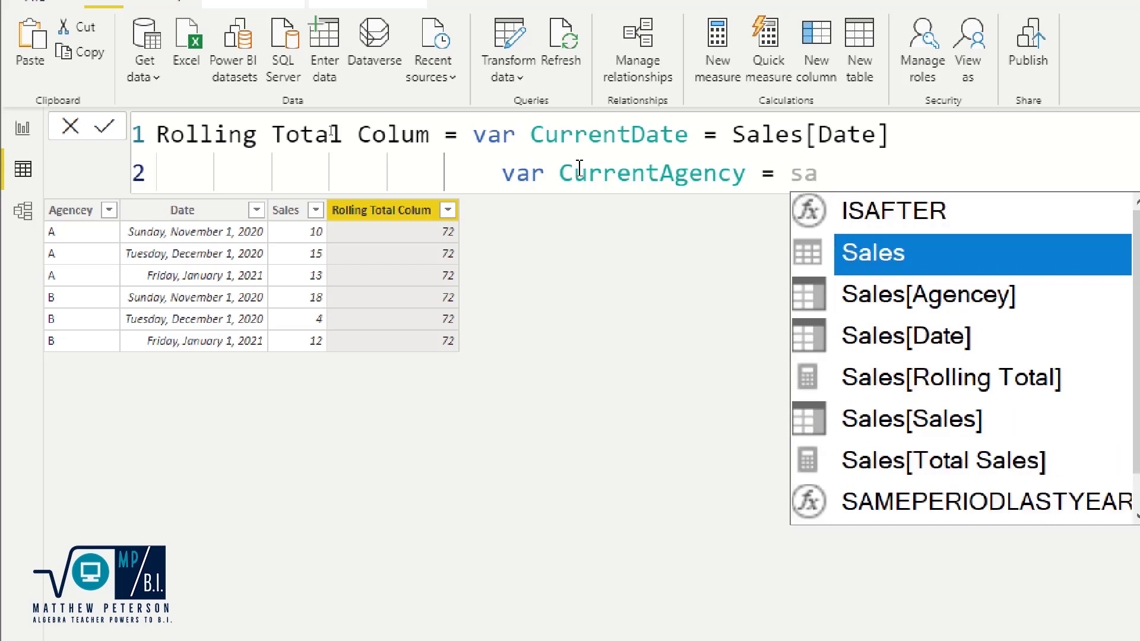
pyautogui.press('Down')
pyautogui.press('Tab')
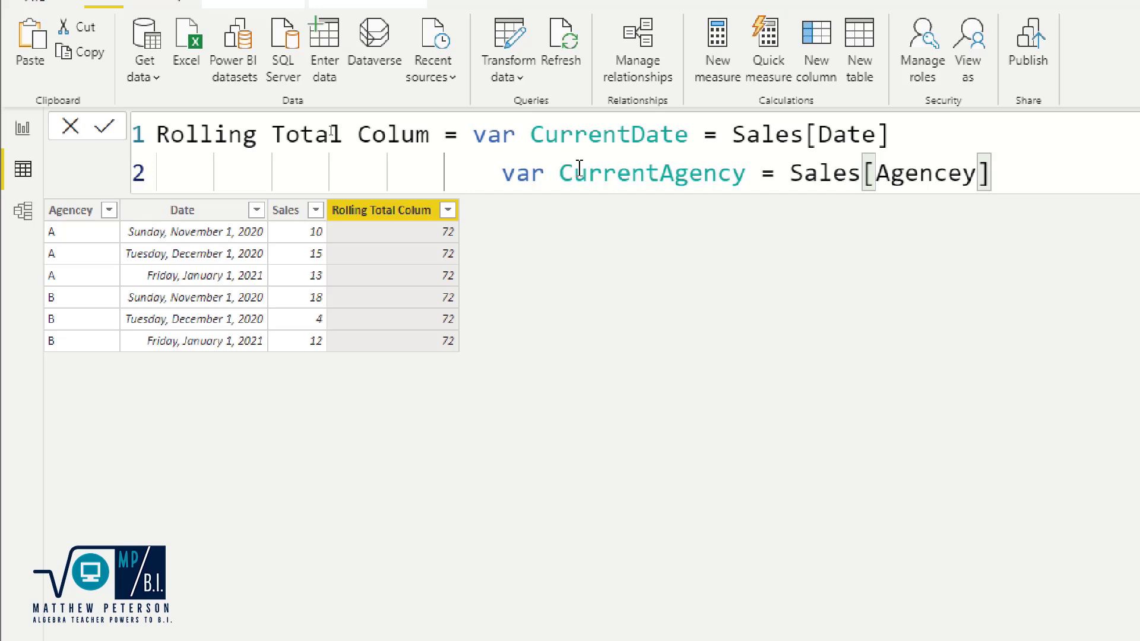
# On a new line, start var FilteredTable = FILTER(Sales,
pyautogui.hotkey('shift', 'Return')
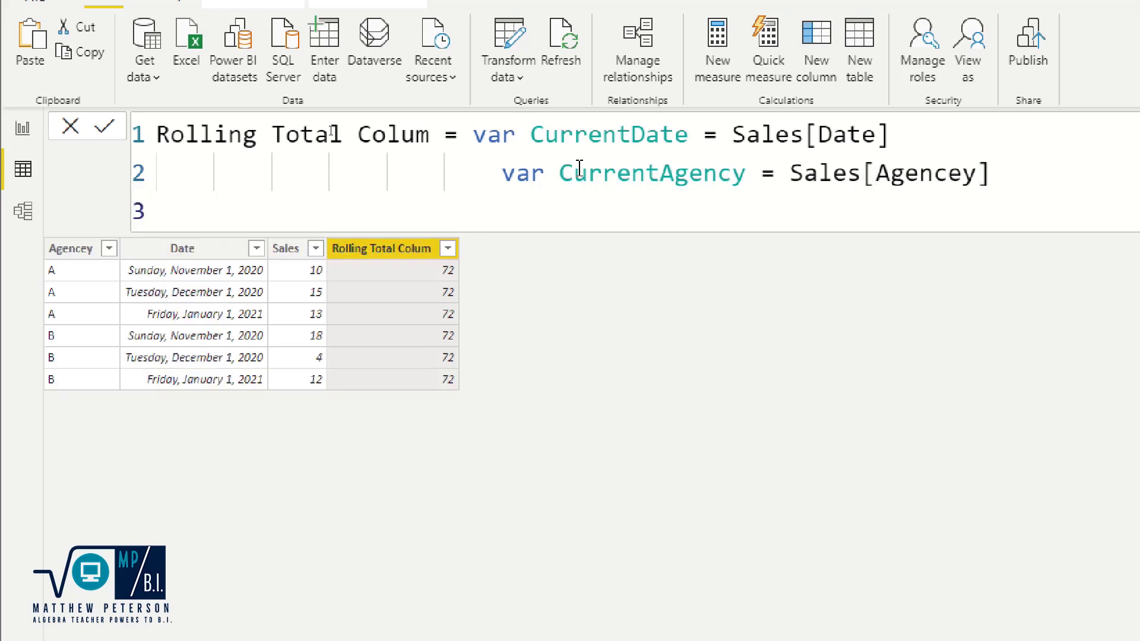
pyautogui.write('var')
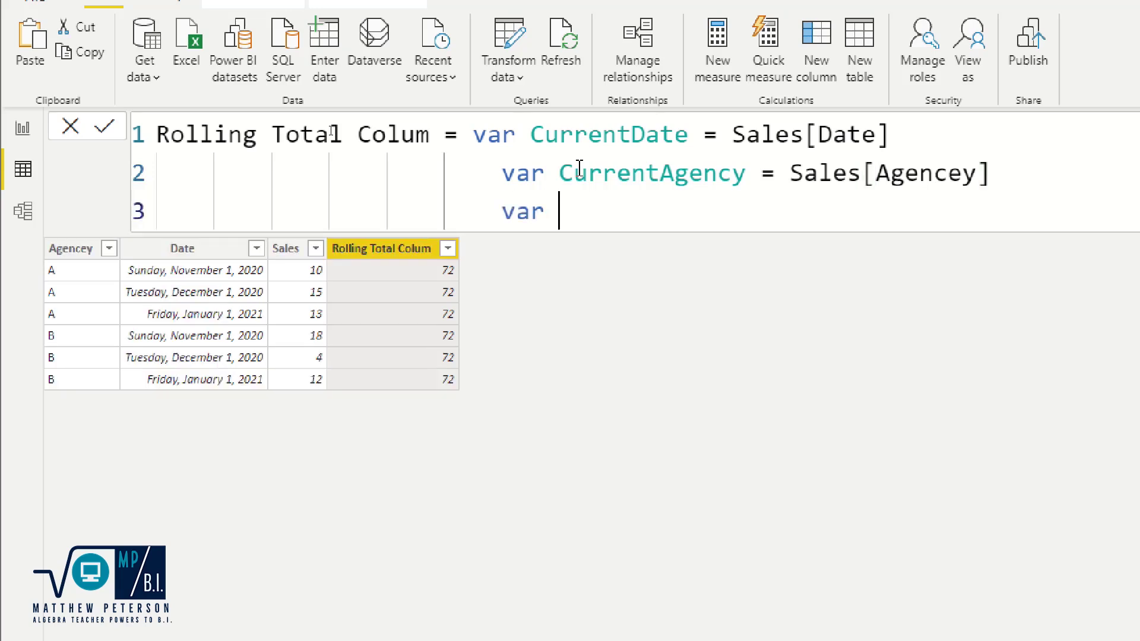
pyautogui.write(' FilteredTable = ')
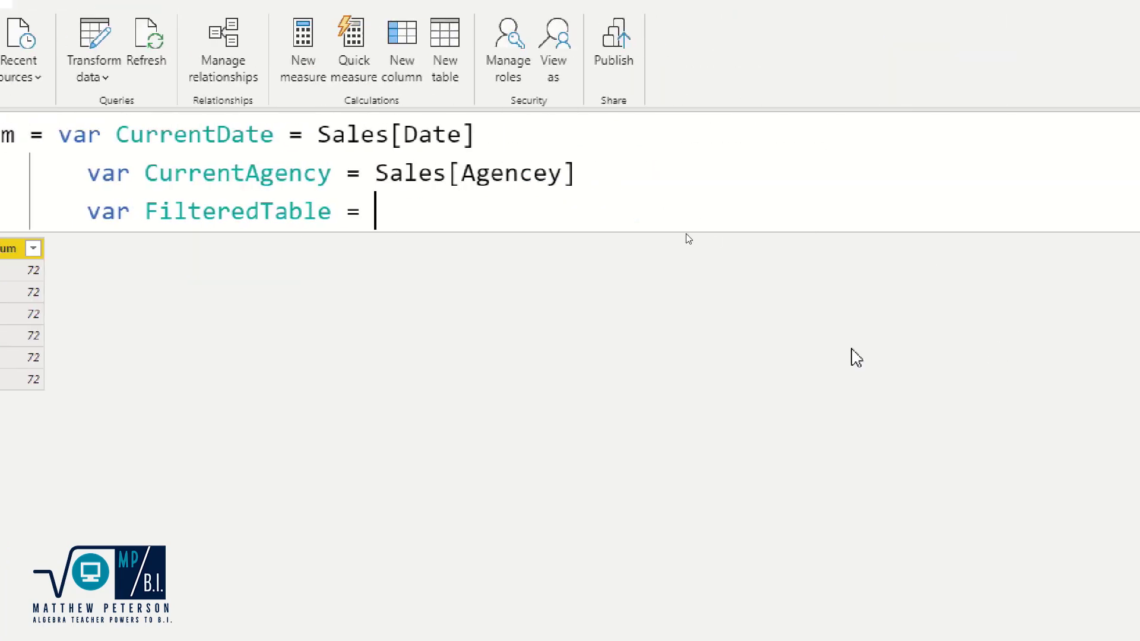
pyautogui.write('f')
pyautogui.write('il')
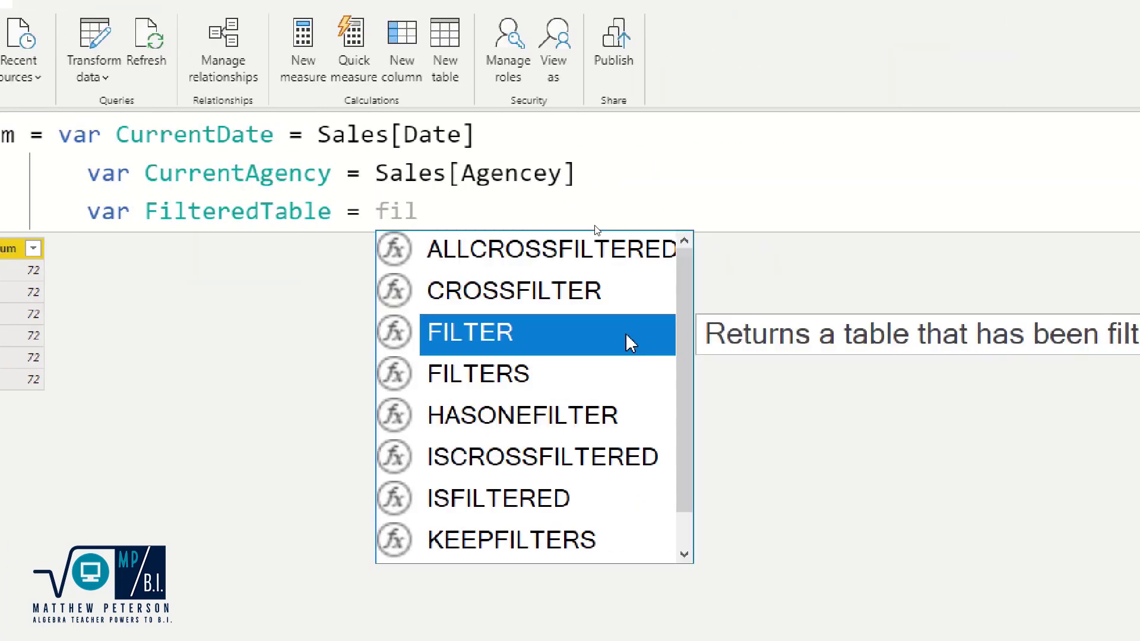
pyautogui.click(630, 343)
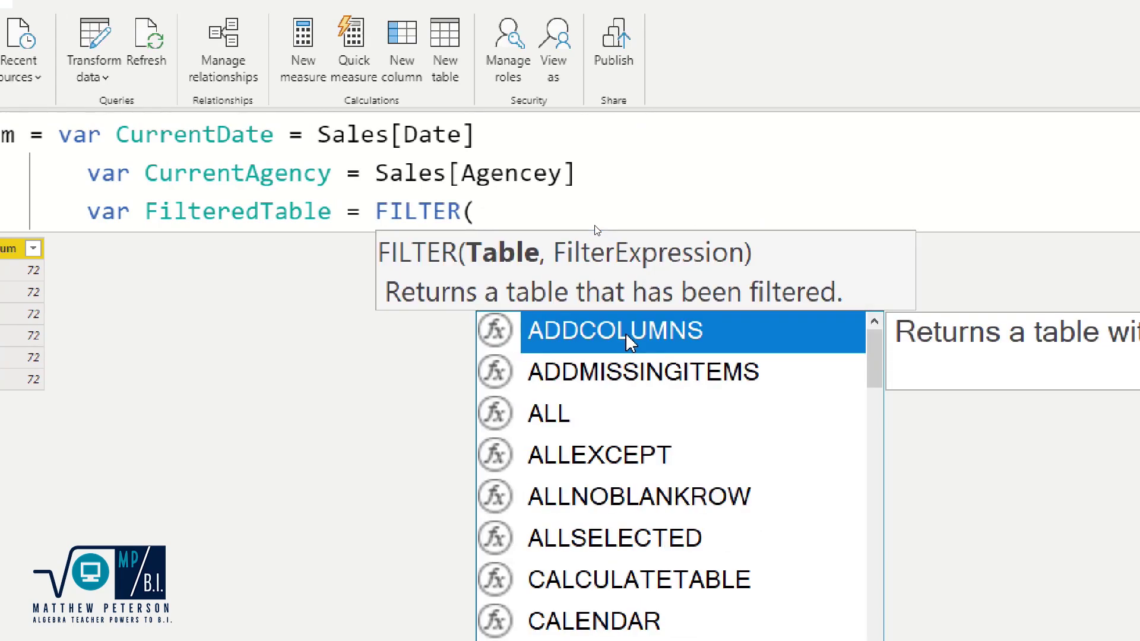
pyautogui.write('sal')
pyautogui.press('Tab')
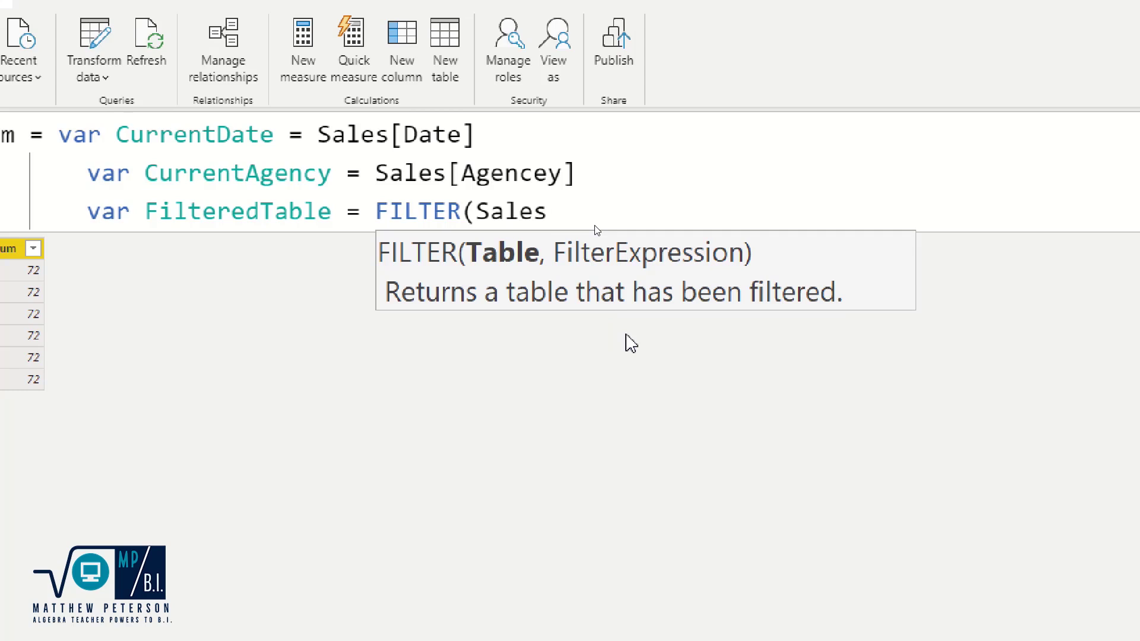
pyautogui.write(',')
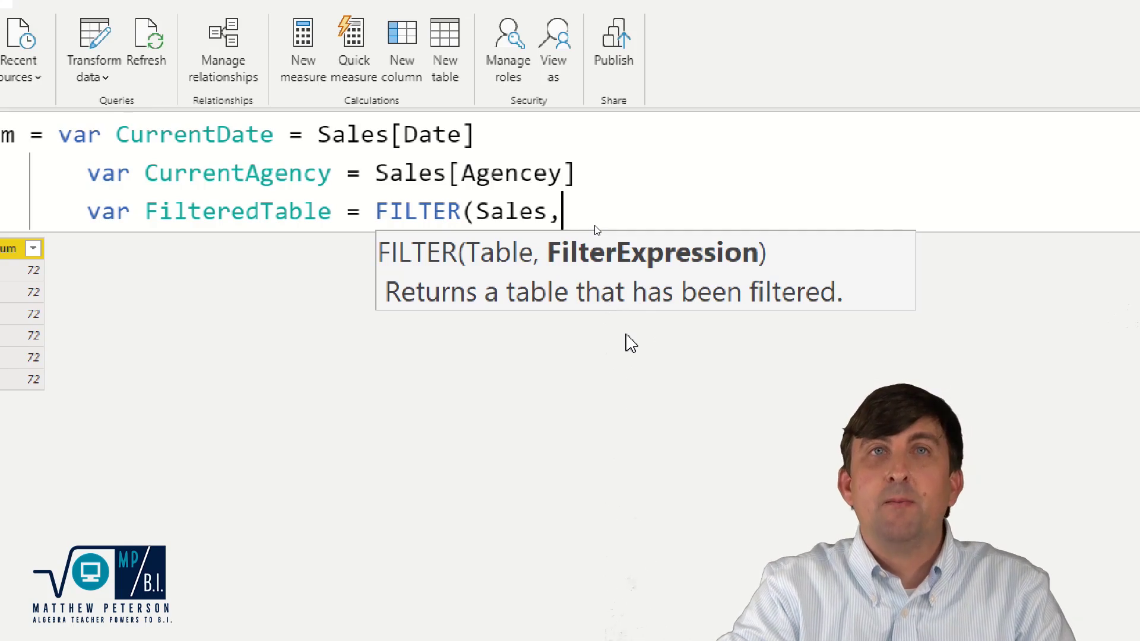
# Add the condition Sales[Date]<=CurrentDate followed by && on its own line
pyautogui.write('sal')
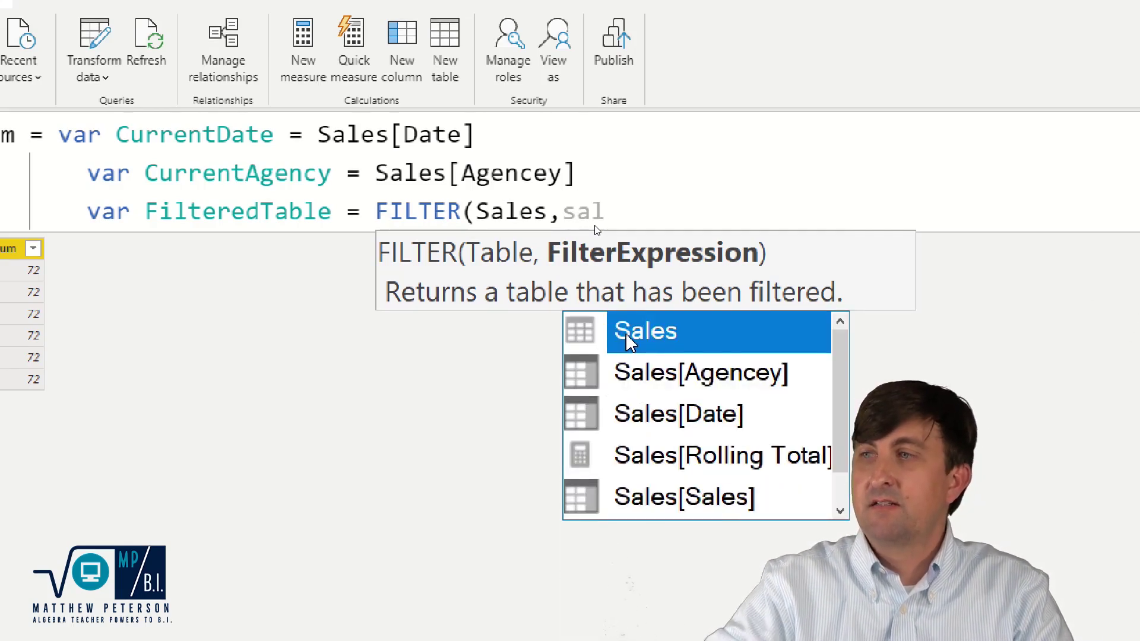
pyautogui.press('Down')
pyautogui.press('Down')
pyautogui.press('Tab')
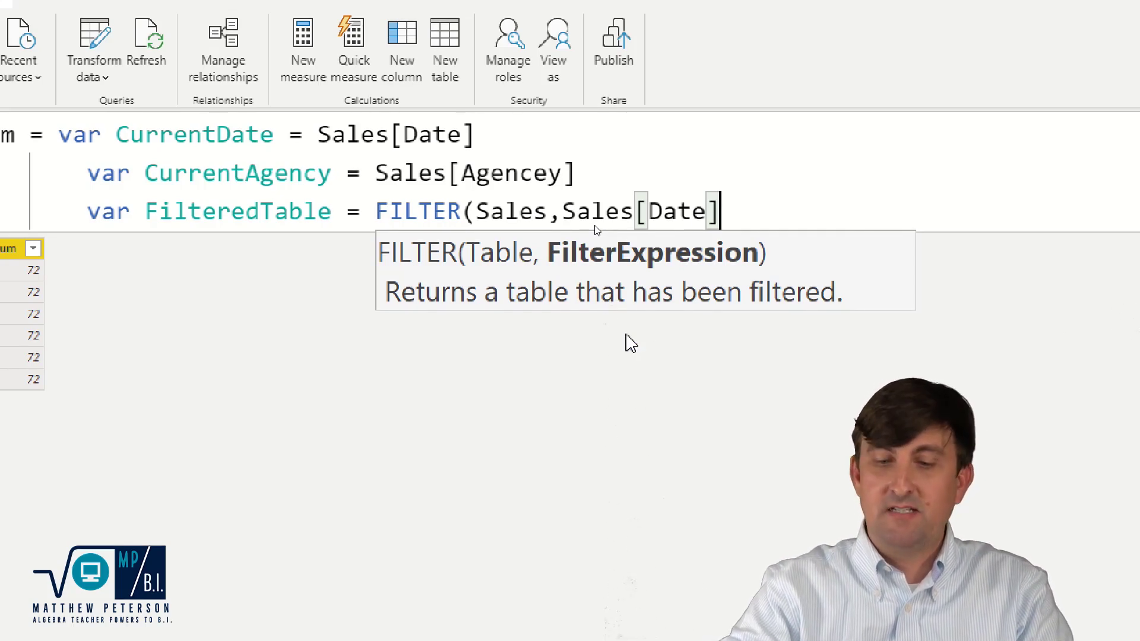
pyautogui.write('<')
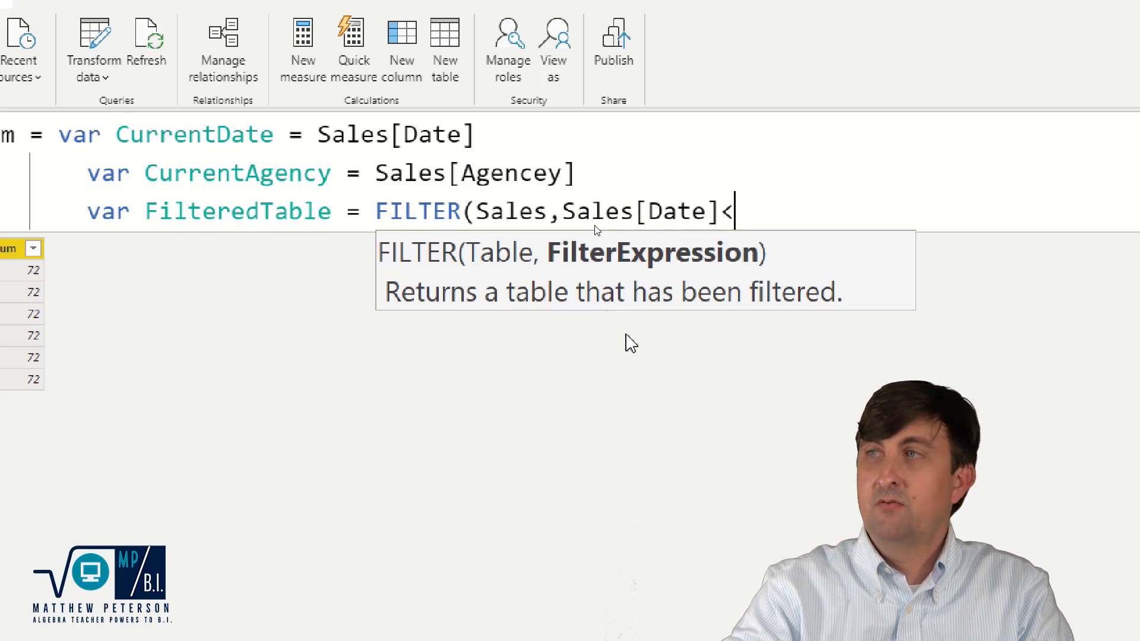
pyautogui.write('=')
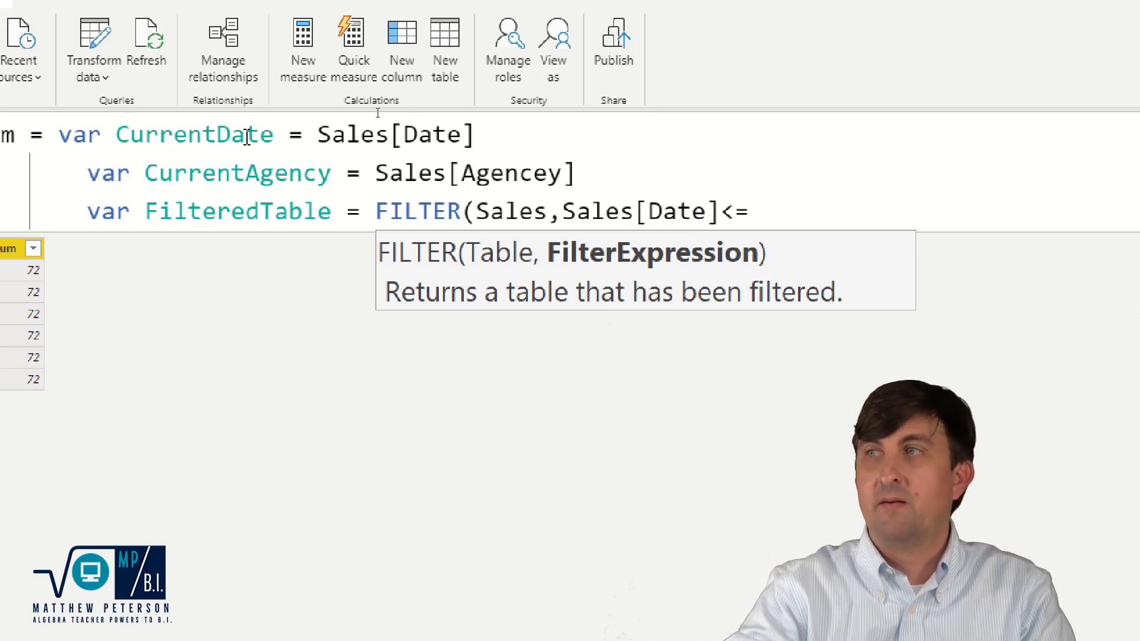
pyautogui.write('cur')
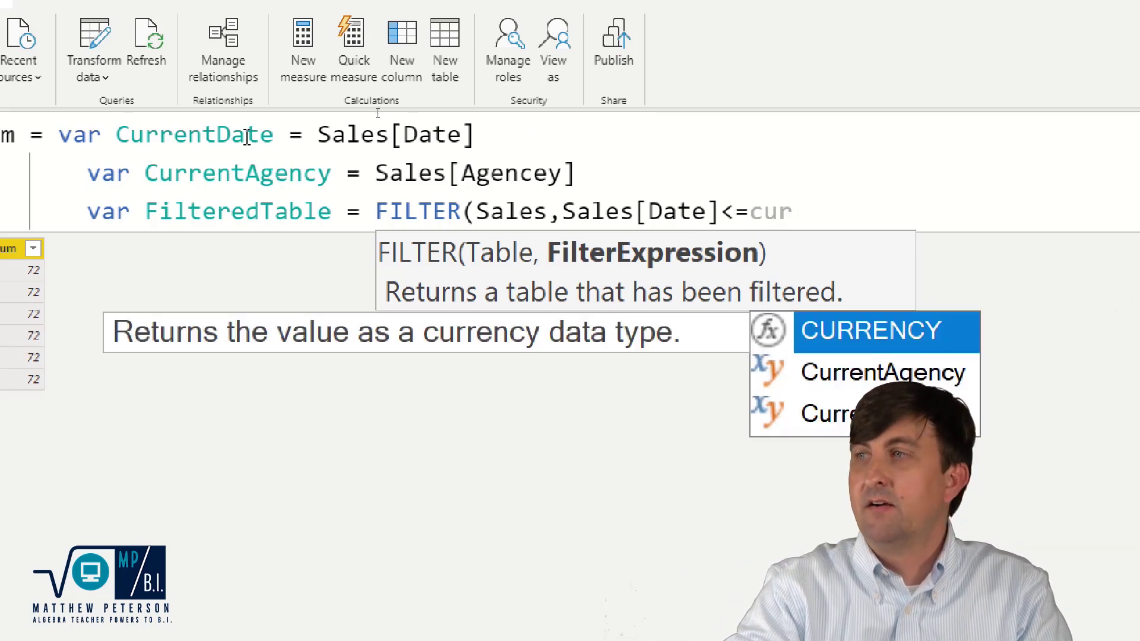
pyautogui.press('Down')
pyautogui.press('Down')
pyautogui.press('Tab')
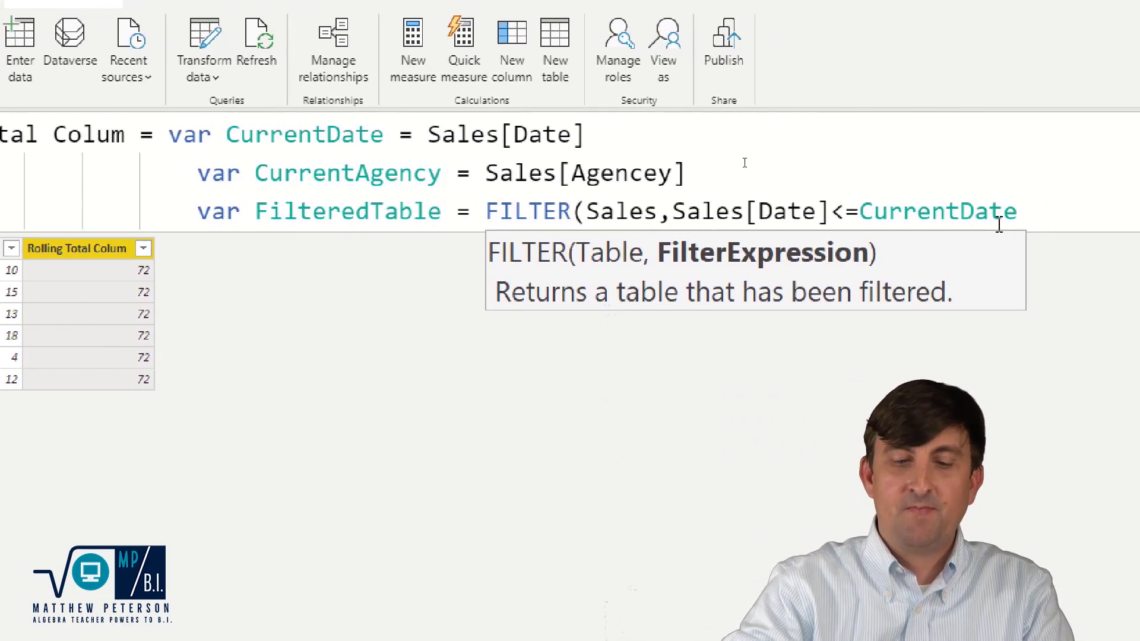
pyautogui.write('&&')
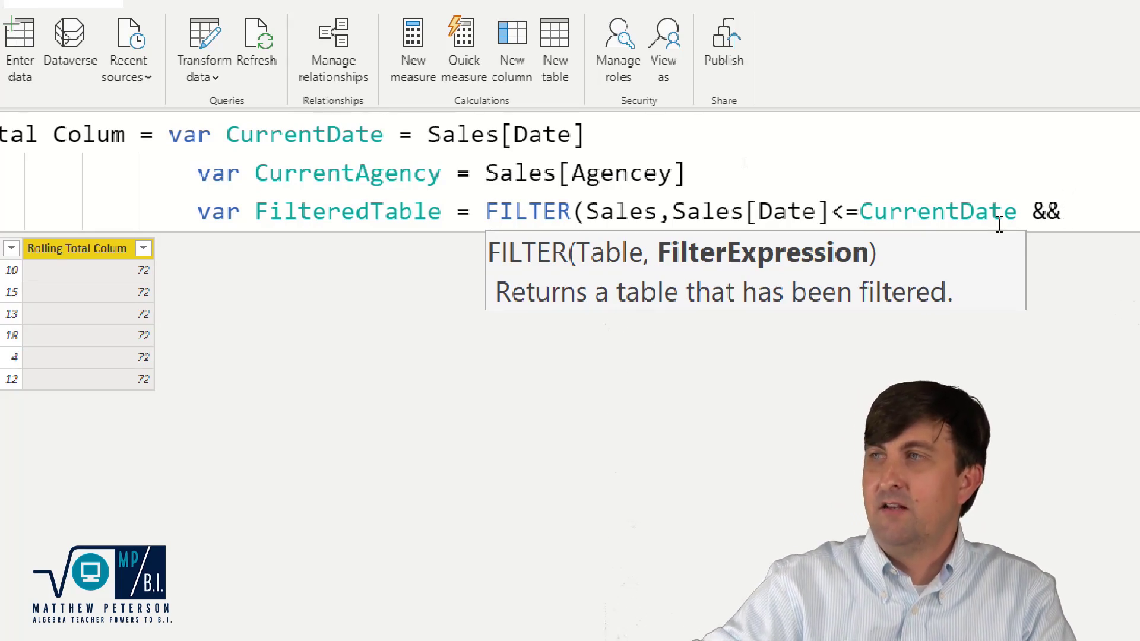
pyautogui.press('Left')
pyautogui.press('Left')
pyautogui.press('Left')
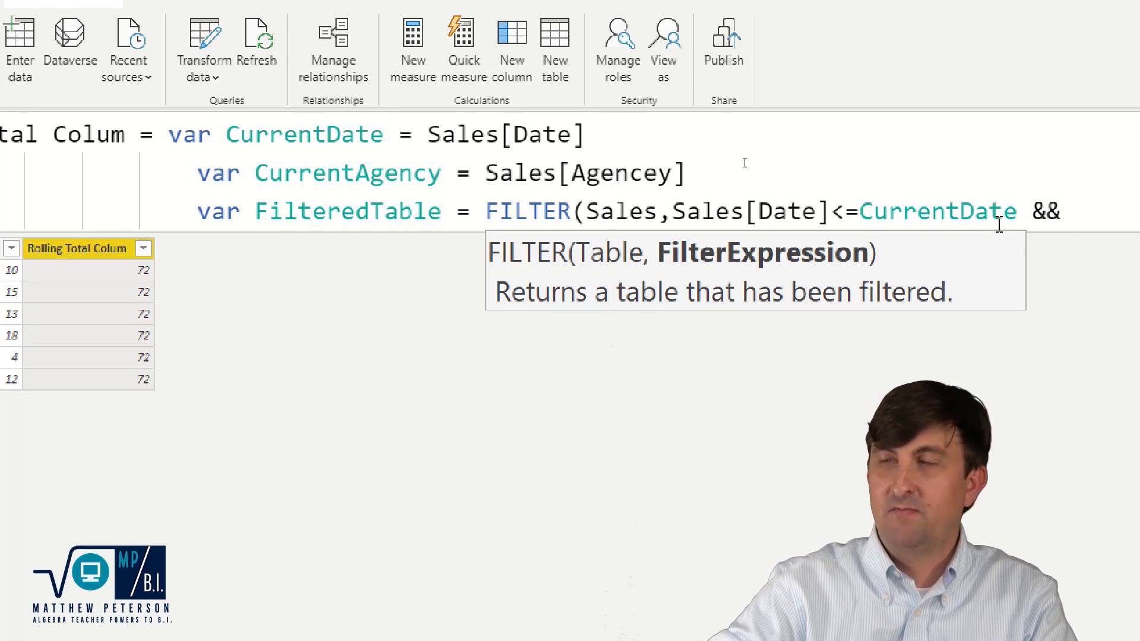
pyautogui.hotkey('shift', 'Return')
pyautogui.press('Right')
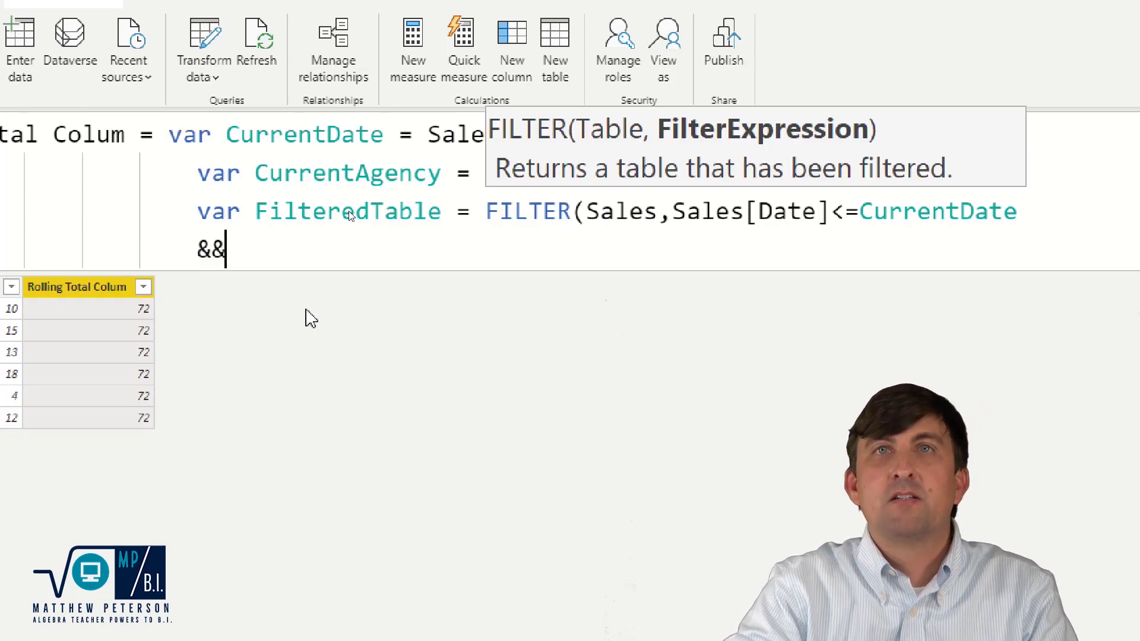
# Add Sales[Agencey]=CurrentAgency to the filter and close the FILTER call
pyautogui.write('sal')
pyautogui.click(307, 322)
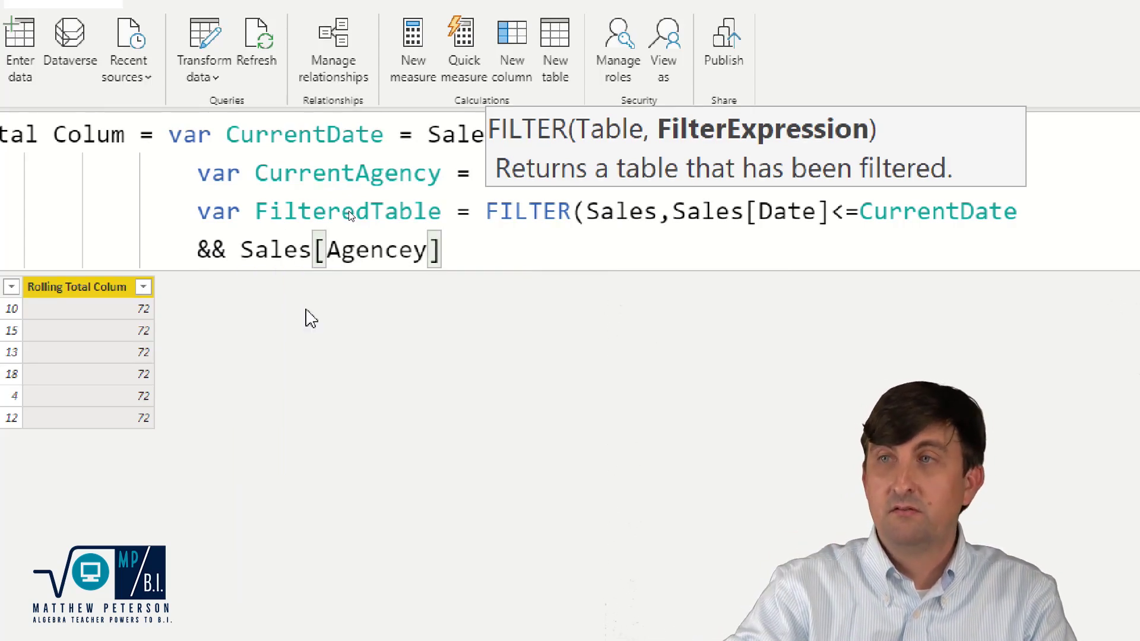
pyautogui.write('=cu')
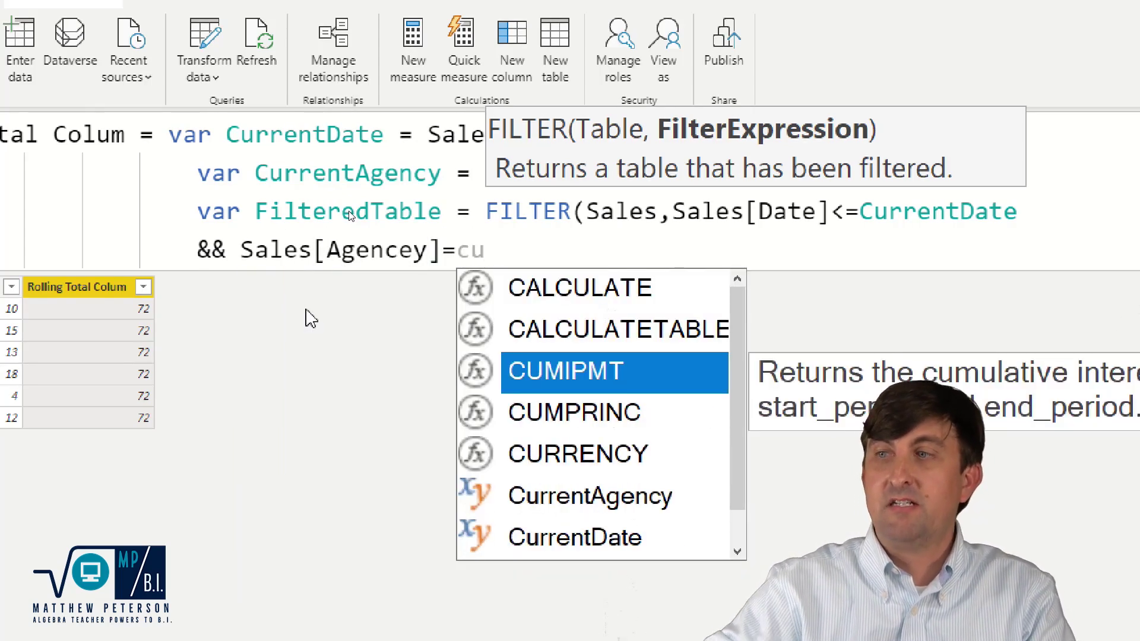
pyautogui.press('Down')
pyautogui.press('Down')
pyautogui.press('Down')
pyautogui.press('Tab')
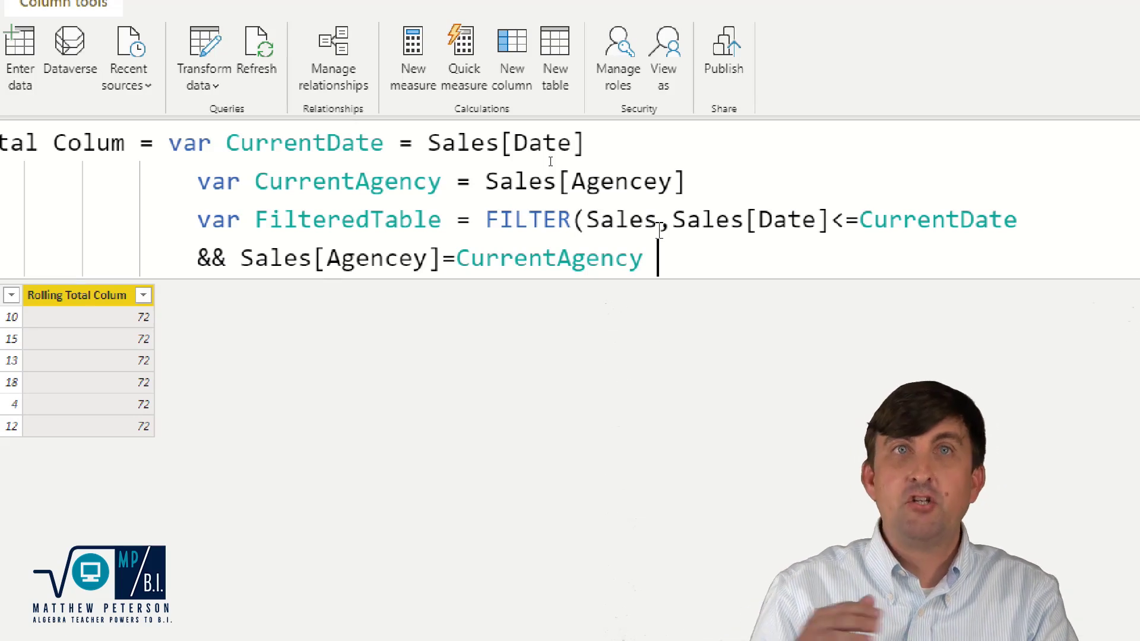
pyautogui.press('BackSpace')
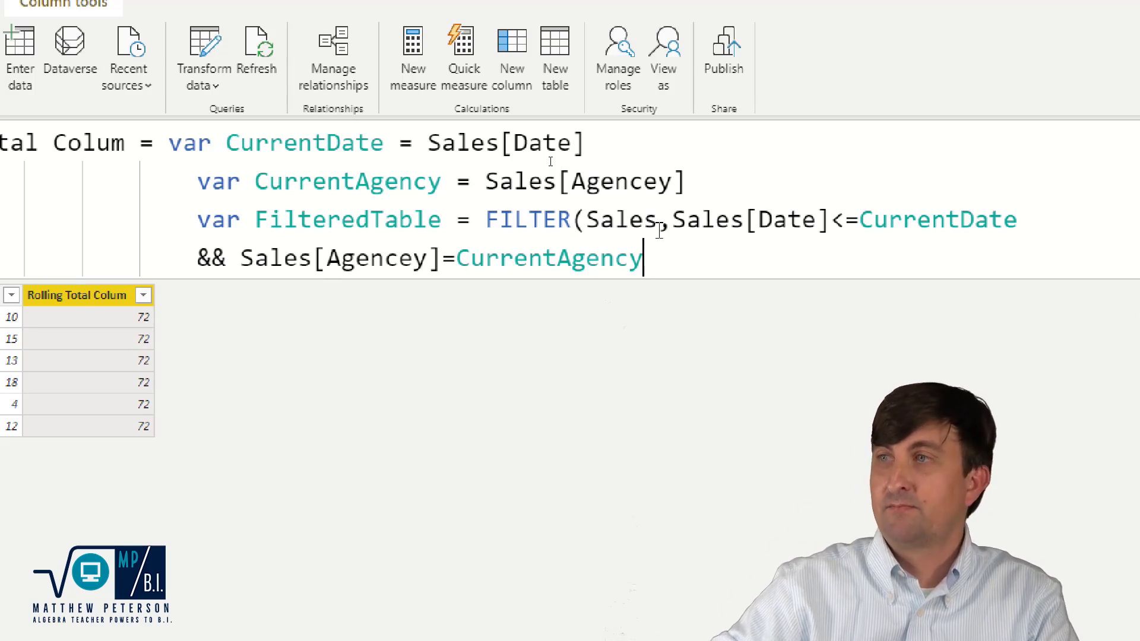
pyautogui.write(')')
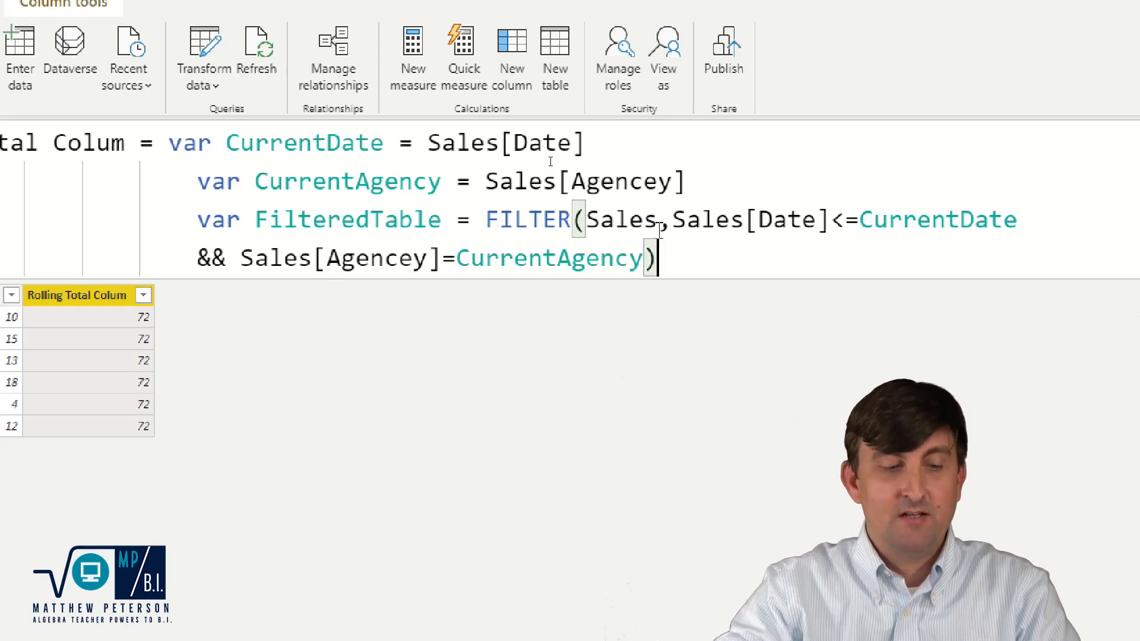
pyautogui.hotkey('shift', 'Return')
pyautogui.hotkey('shift', 'Return')
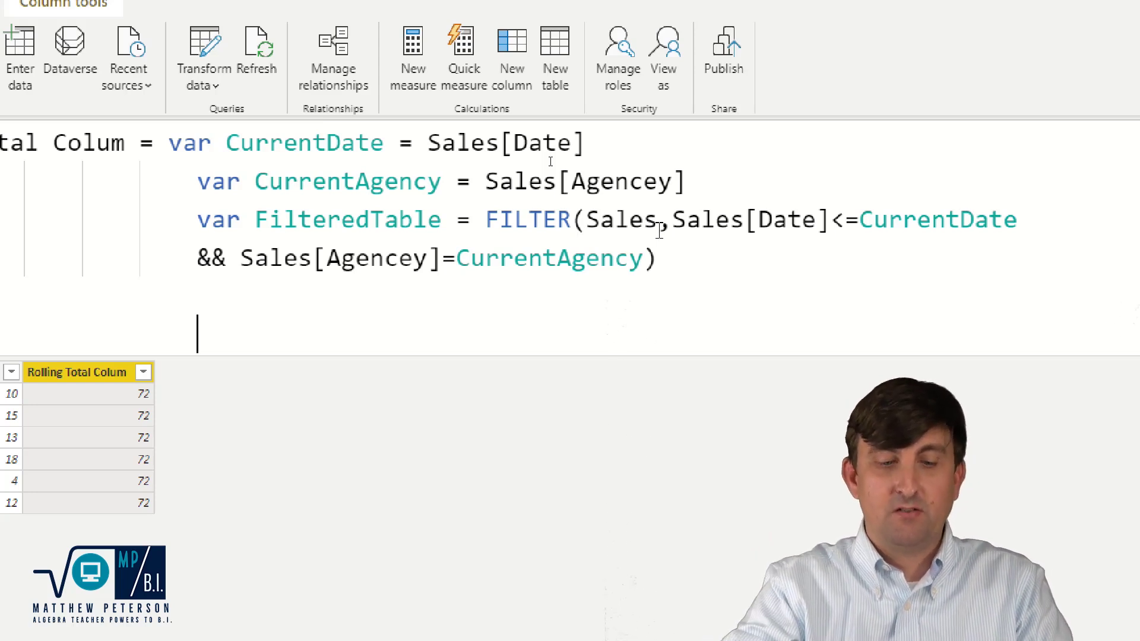
# Add return and begin CALCULATE(SUM(Sales[Sales])
pyautogui.write('return')
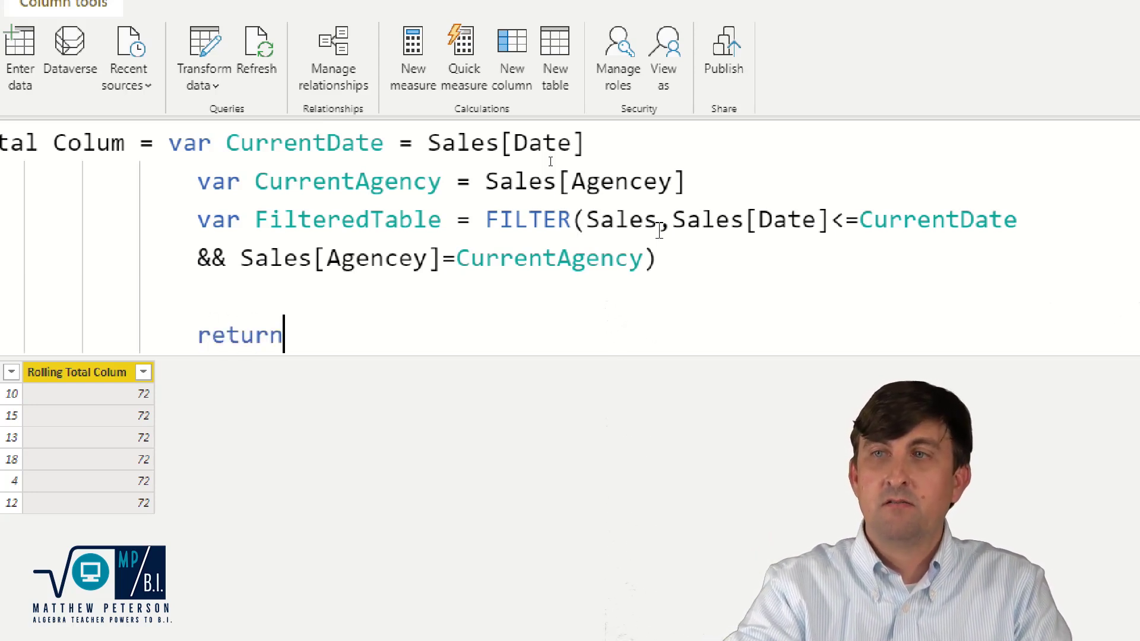
pyautogui.hotkey('shift', 'Return')
pyautogui.hotkey('shift', 'Return')
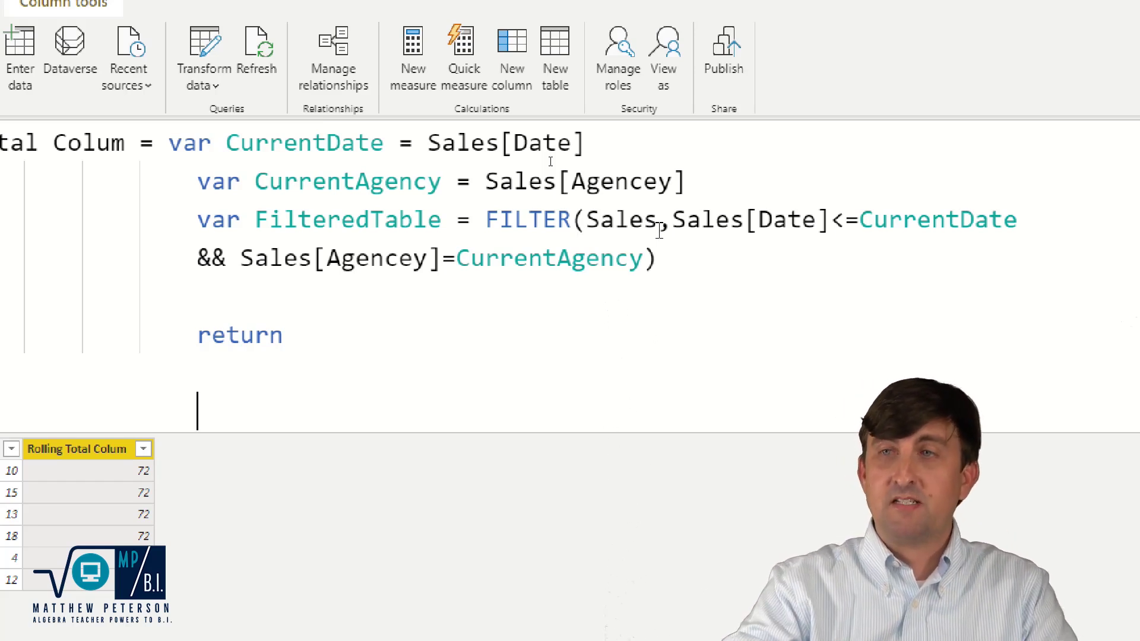
pyautogui.write('cal')
pyautogui.press('Tab')
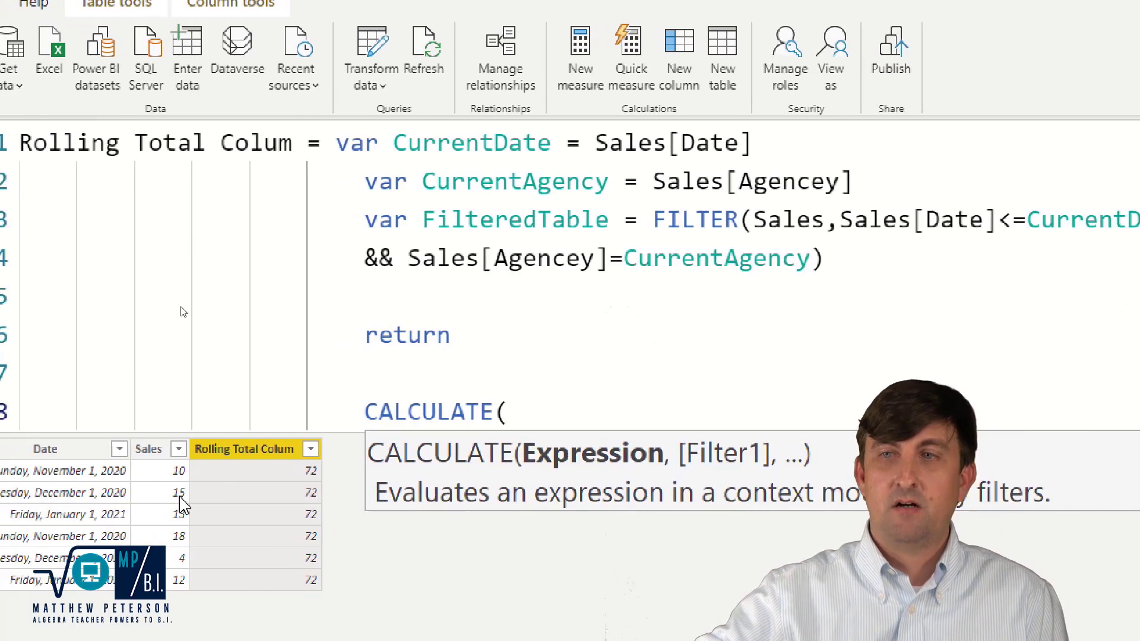
pyautogui.write('sum')
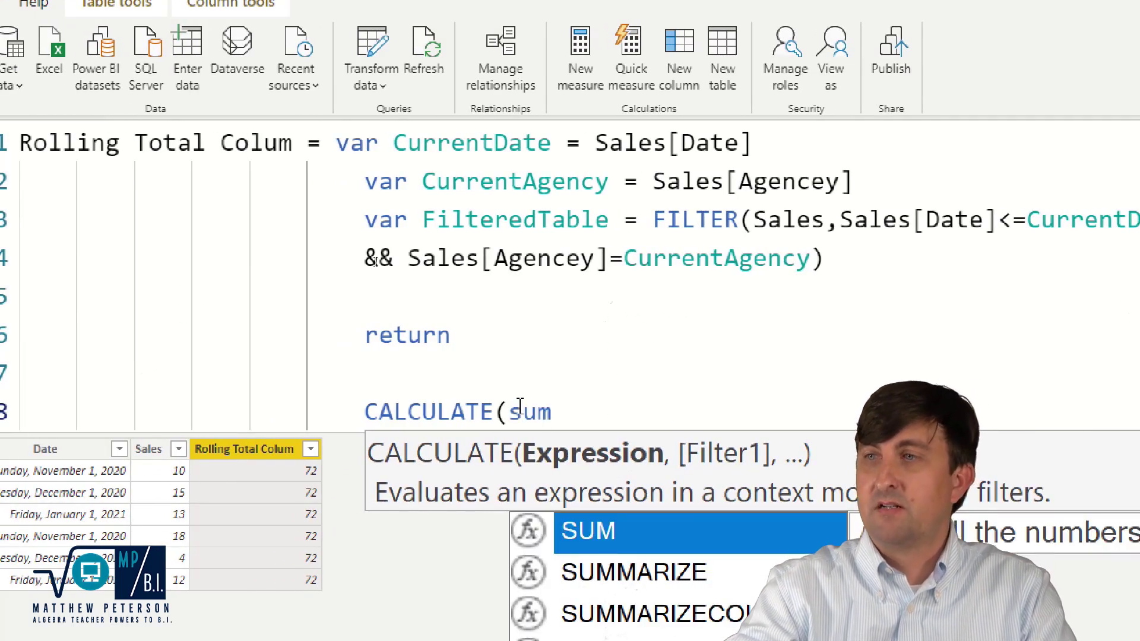
pyautogui.press('Tab')
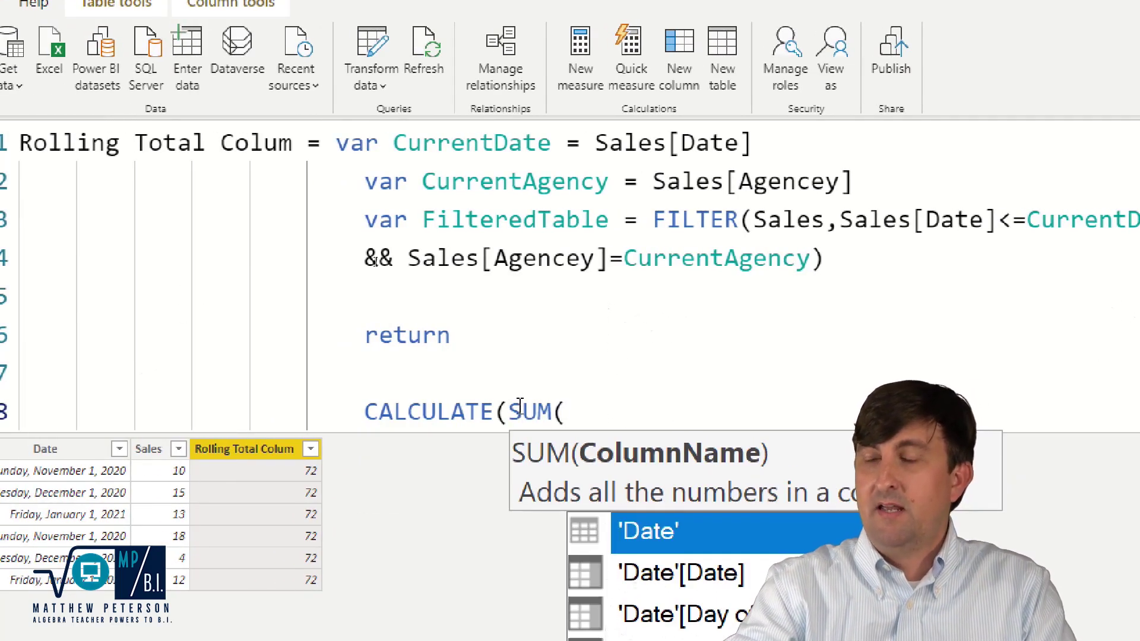
pyautogui.write('sa')
pyautogui.press('Down')
pyautogui.press('Down')
pyautogui.press('Down')
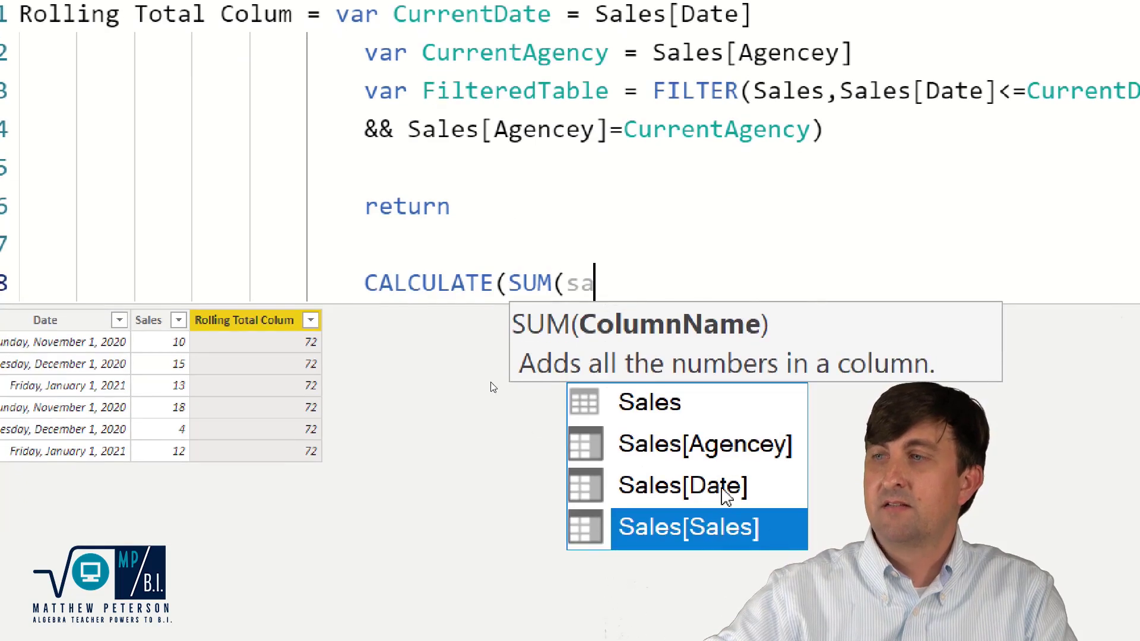
pyautogui.press('Tab')
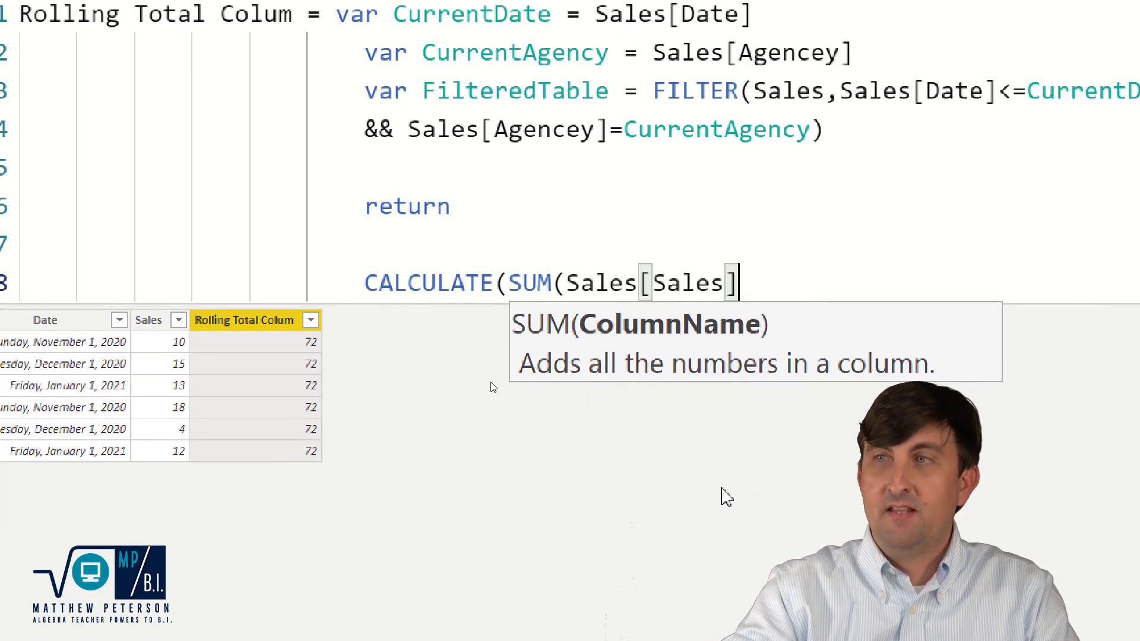
pyautogui.write(')')
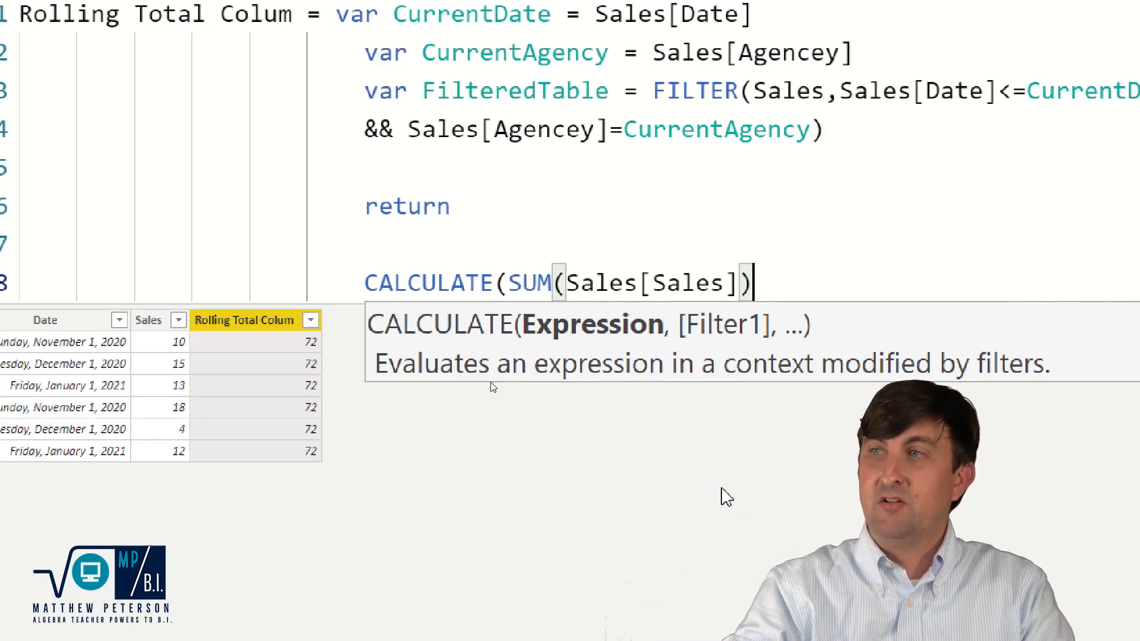
# Pass FilteredTable as CALCULATE's filter argument and close the expression
pyautogui.write(',')
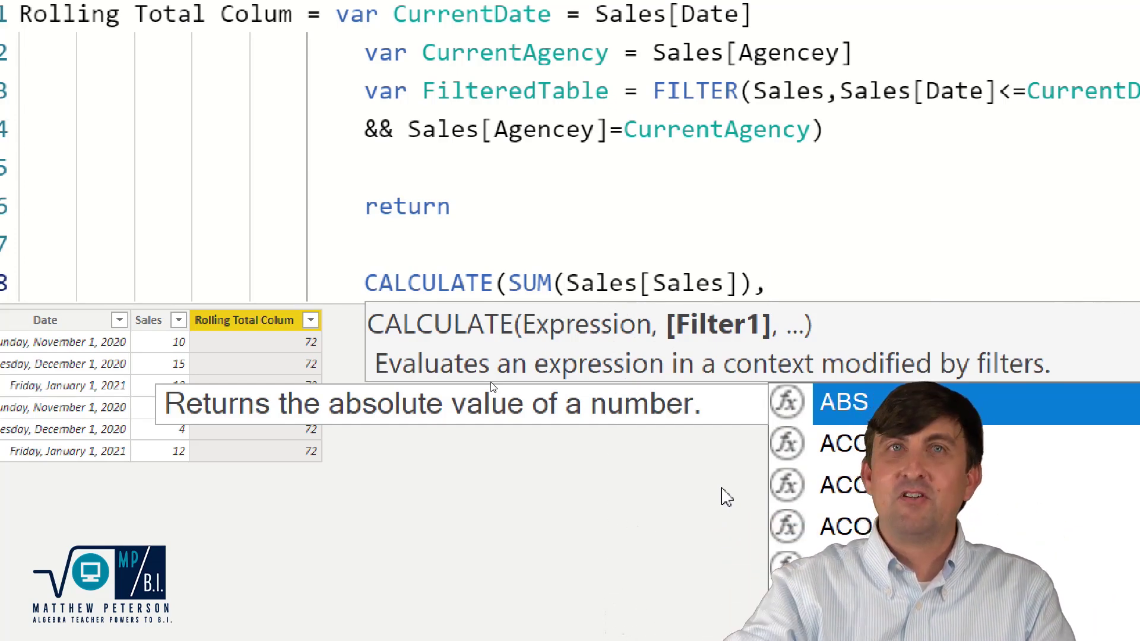
pyautogui.write('fil')
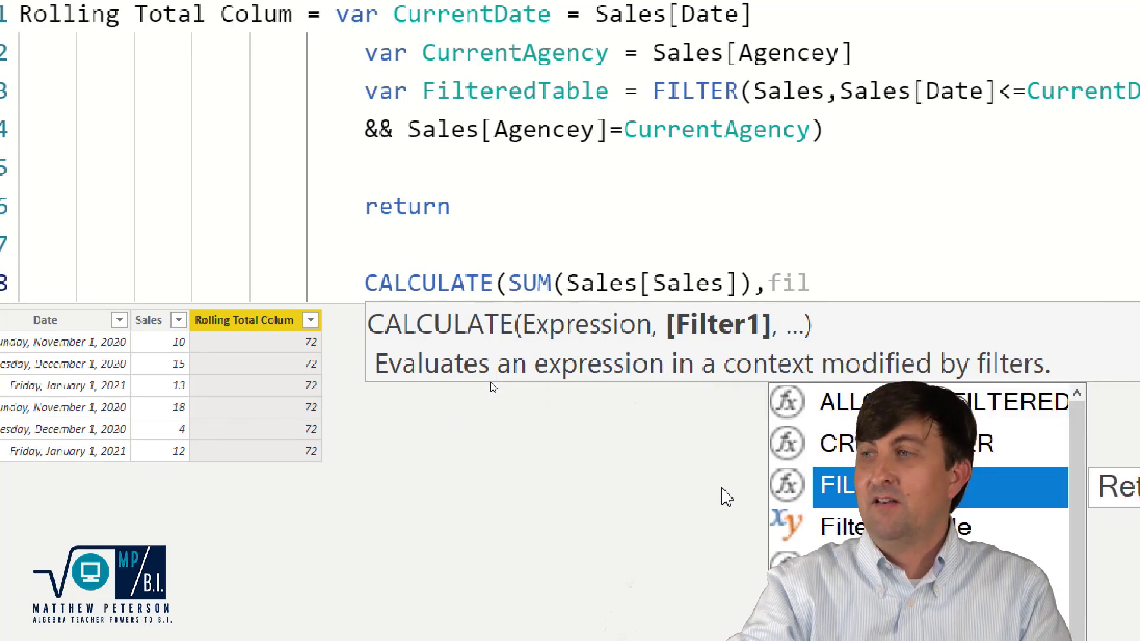
pyautogui.press('Down')
pyautogui.press('Tab')
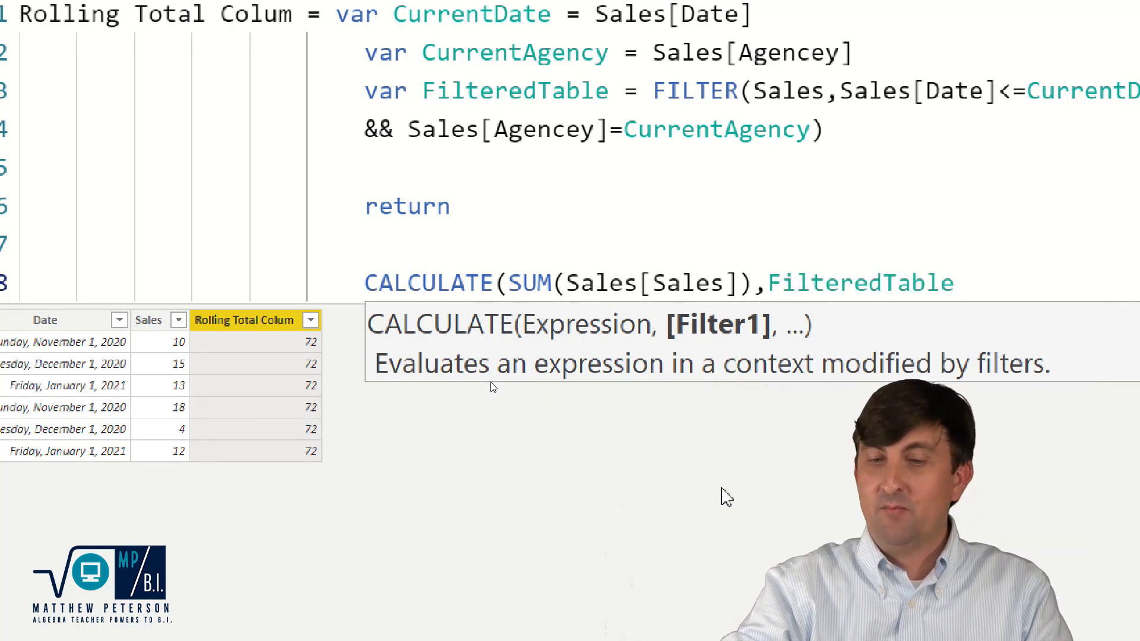
pyautogui.write(')')
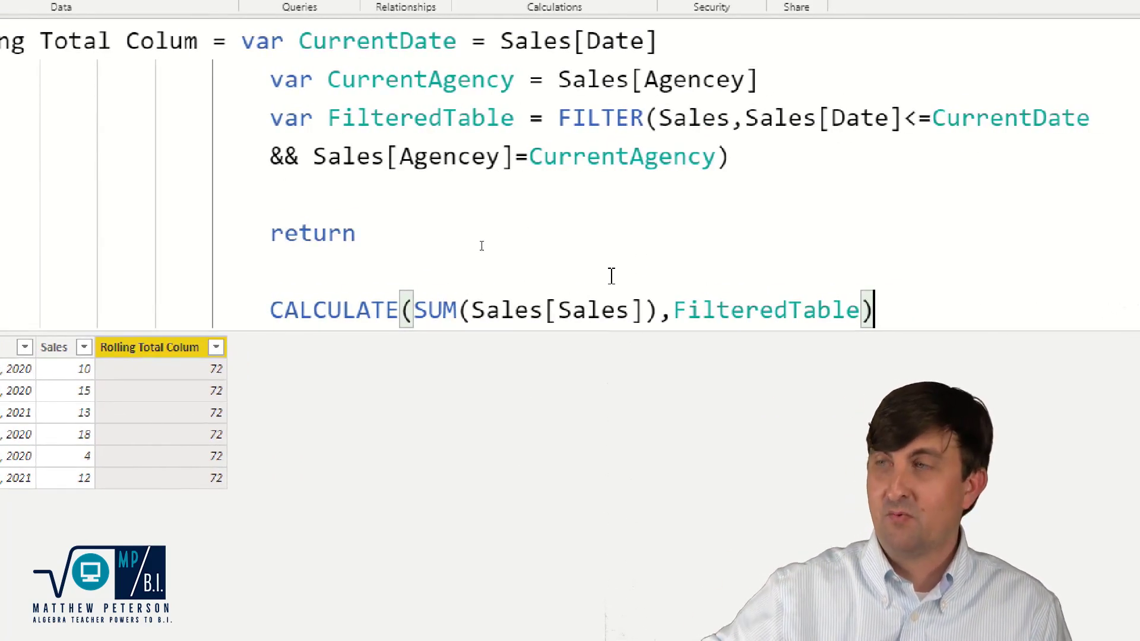
# Commit the formula so Rolling Total Colum shows 10, 25, 38 for A and 18, 22, 34 for B
pyautogui.press('Return')
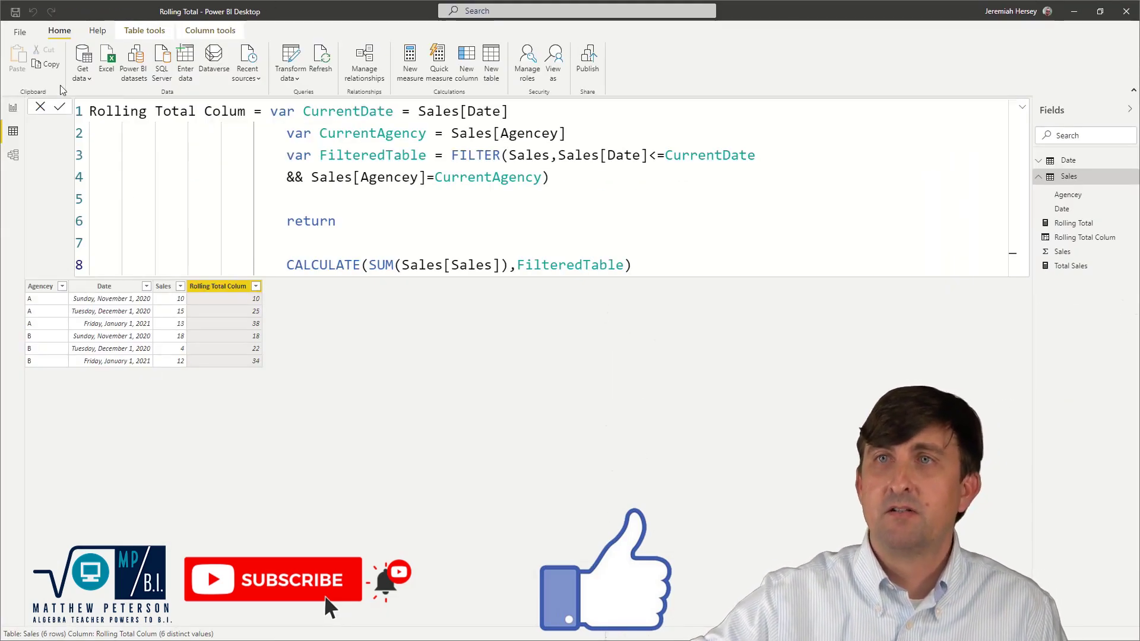
# Add Rolling Total Colum to the report table visual and enlarge it to fit all columns
pyautogui.click(14, 109)
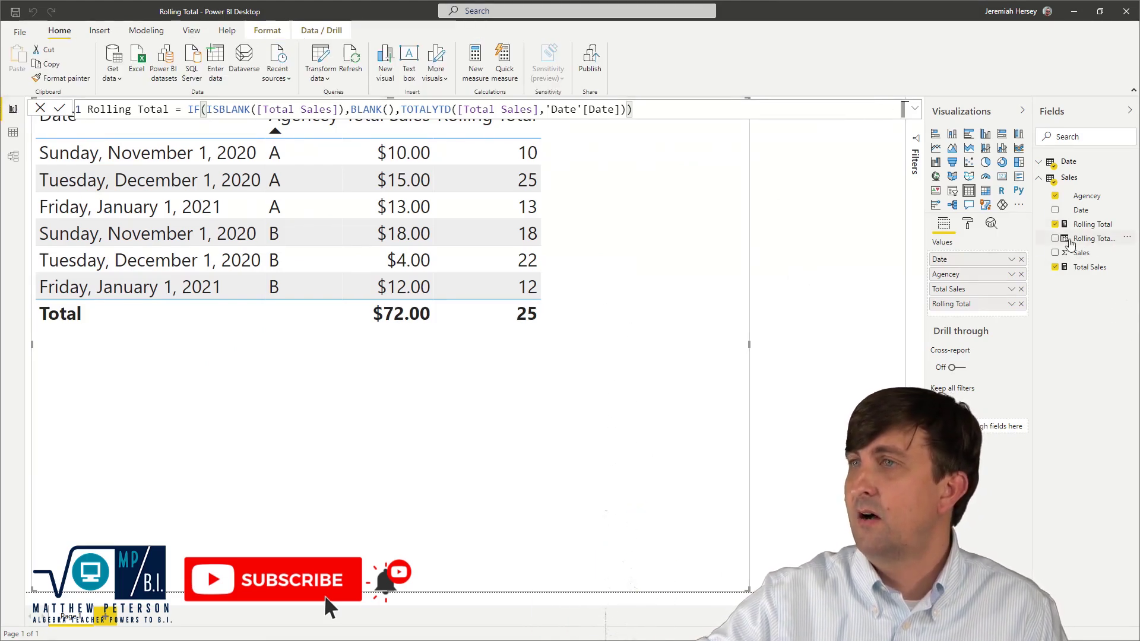
pyautogui.moveTo(1084, 243); pyautogui.dragTo(626, 213)
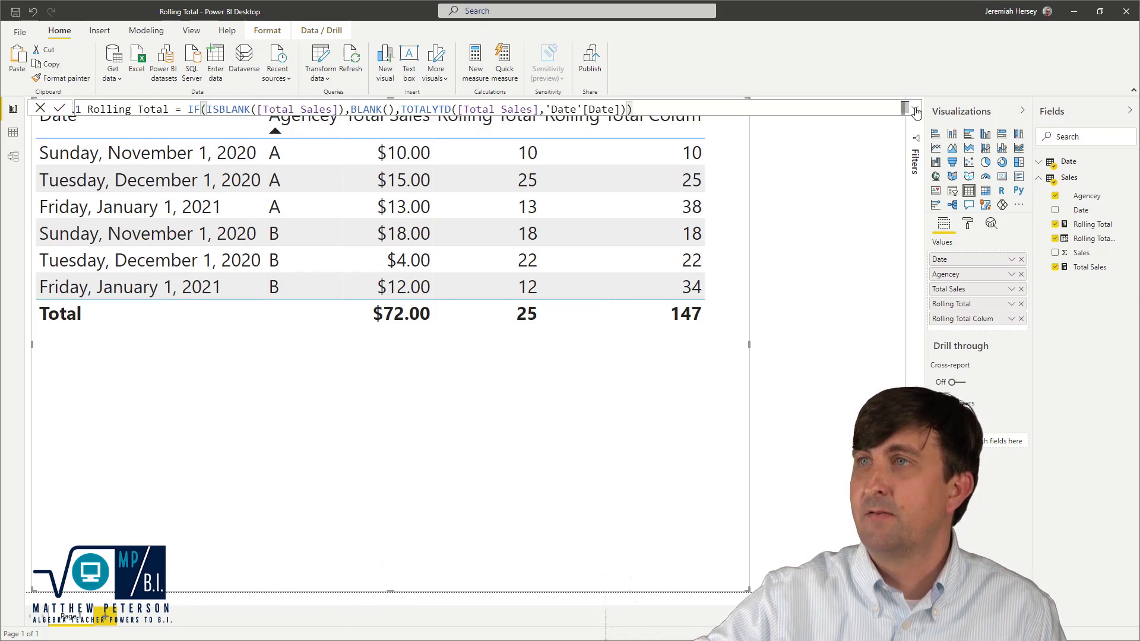
pyautogui.click(904, 110)
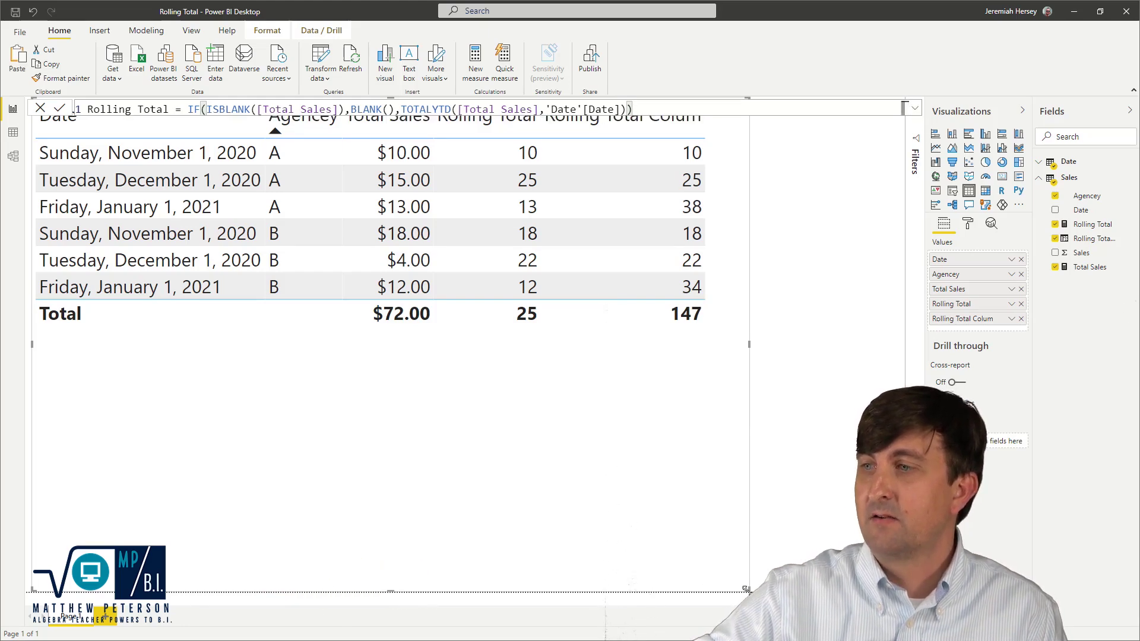
pyautogui.moveTo(746, 589); pyautogui.dragTo(774, 555)
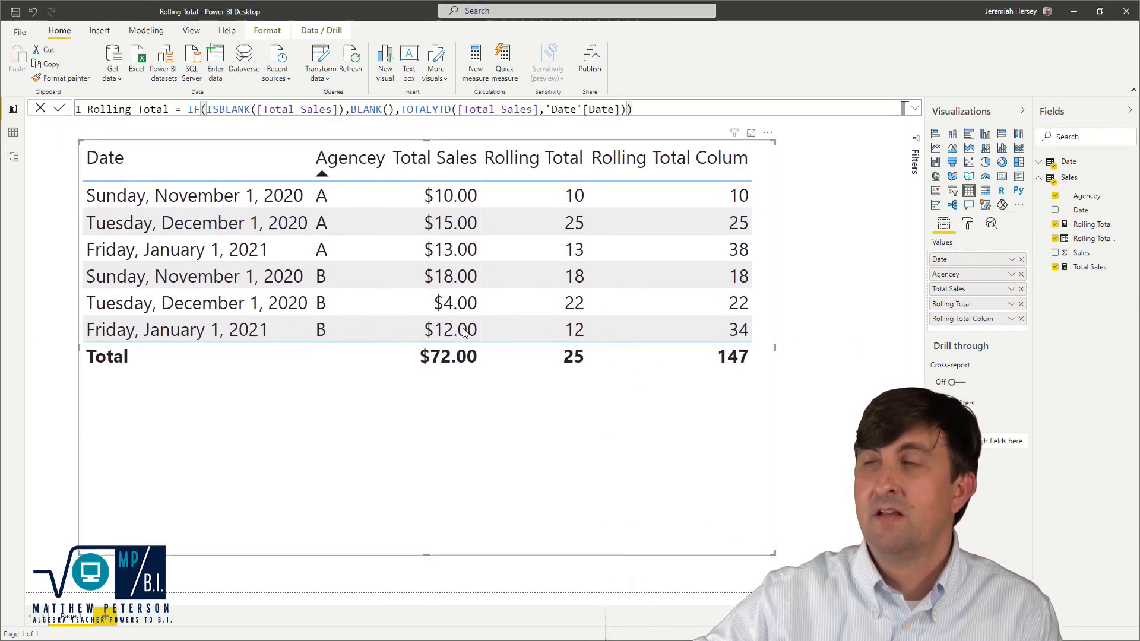